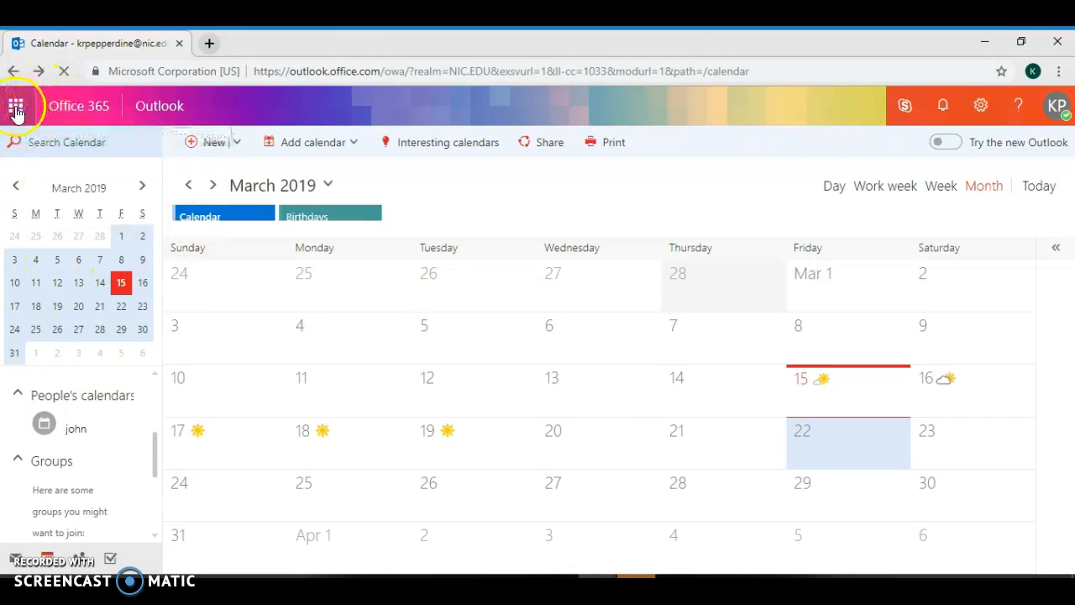
Glance at the Office 365 app list, then open the New item dropdown on the March 2019 calendar
{"action": "left_click", "coordinate": [14, 109]}
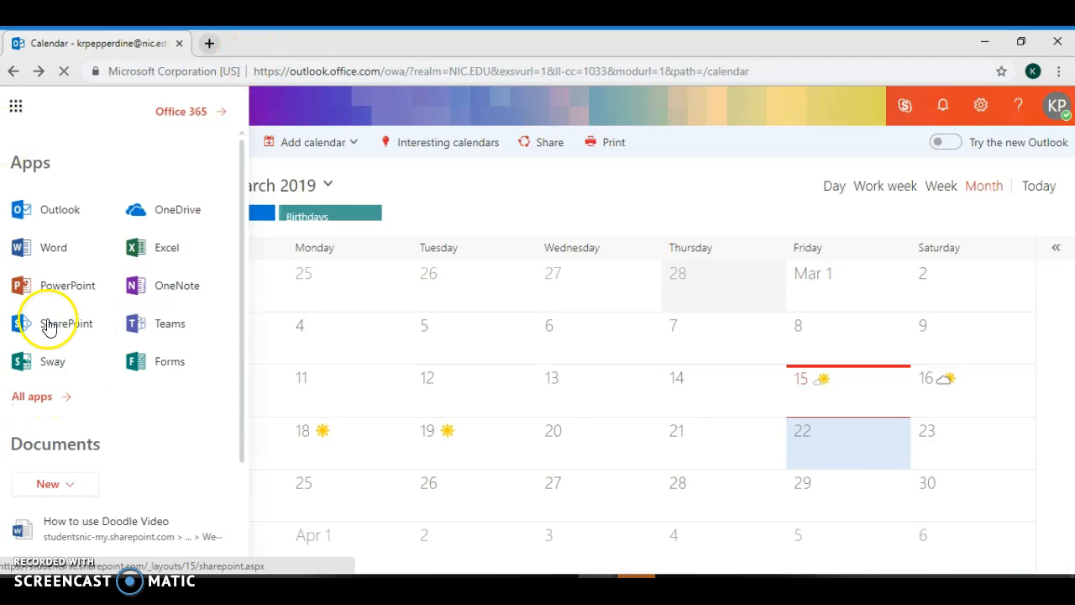
{"action": "left_click", "coordinate": [475, 176]}
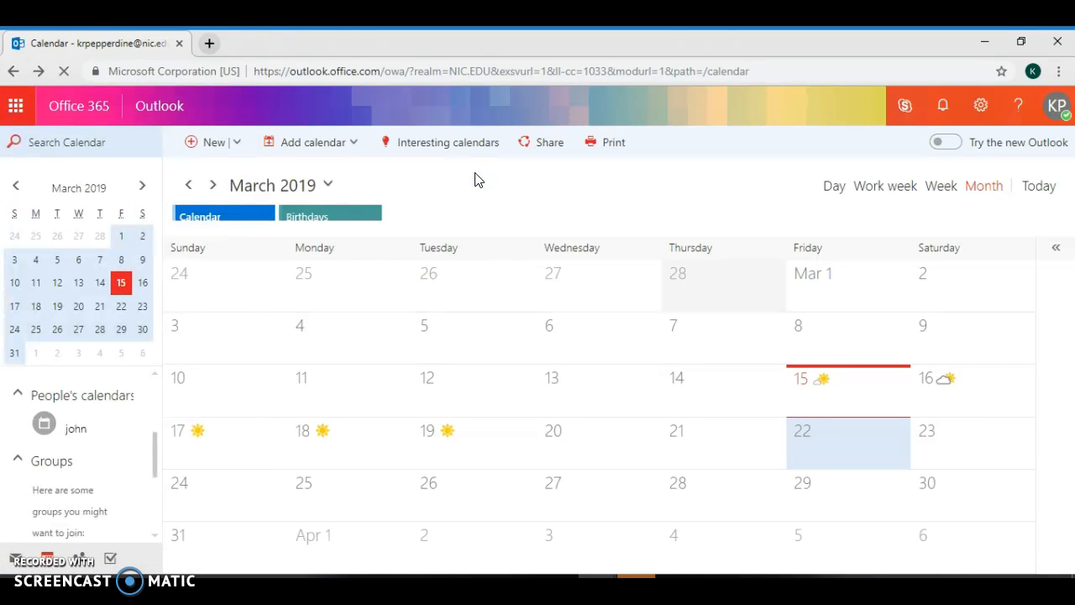
{"action": "left_click", "coordinate": [242, 146]}
Create a new calendar event titled 'Test' with location 'MY nic online', declining the browser location request
{"action": "left_click", "coordinate": [244, 175]}
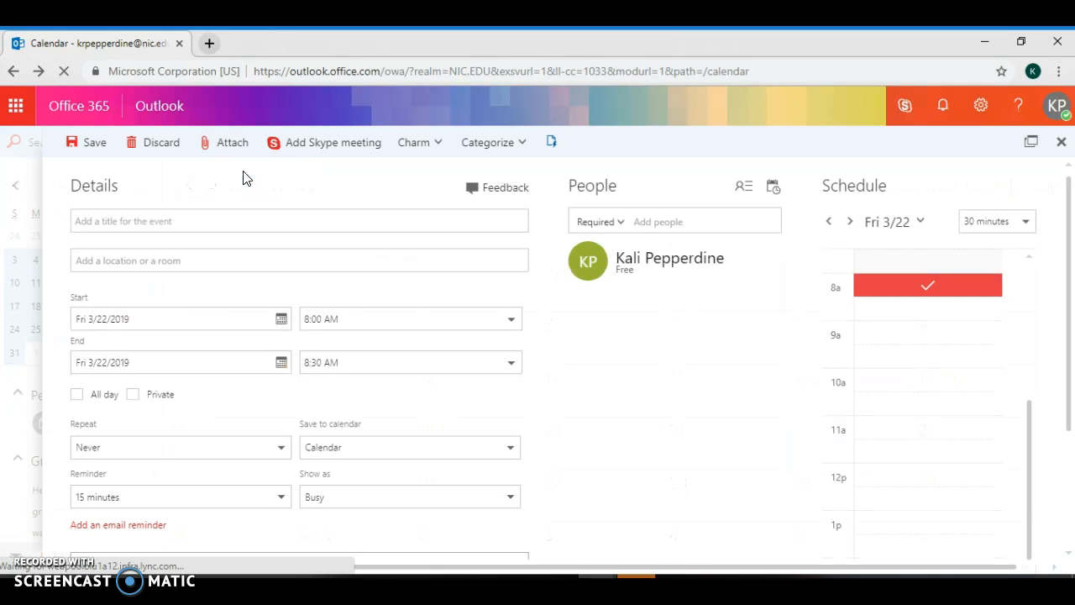
{"action": "left_click", "coordinate": [395, 227]}
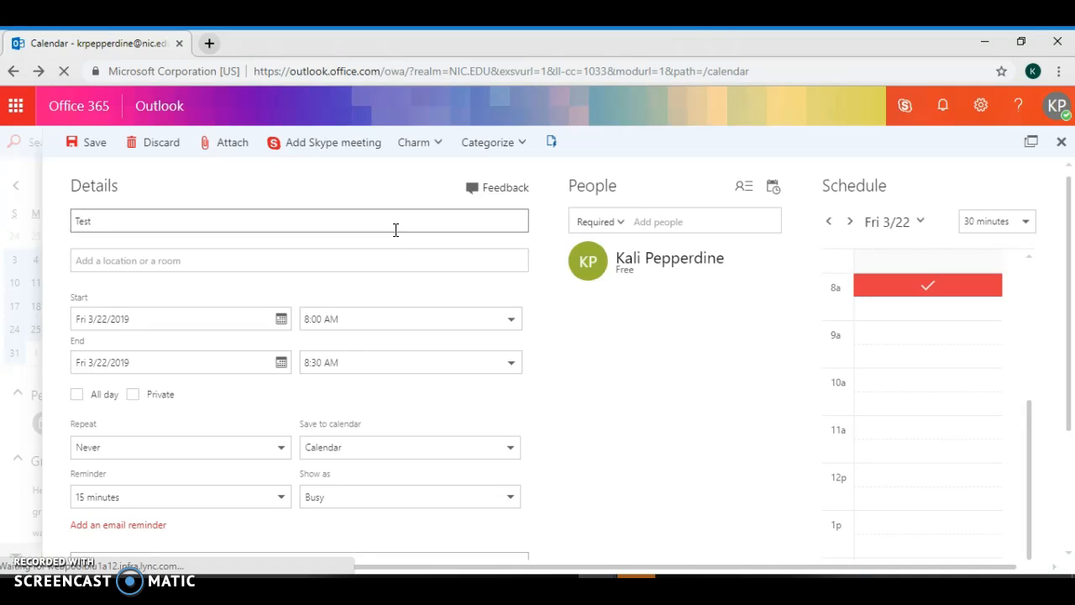
{"action": "left_click", "coordinate": [387, 252]}
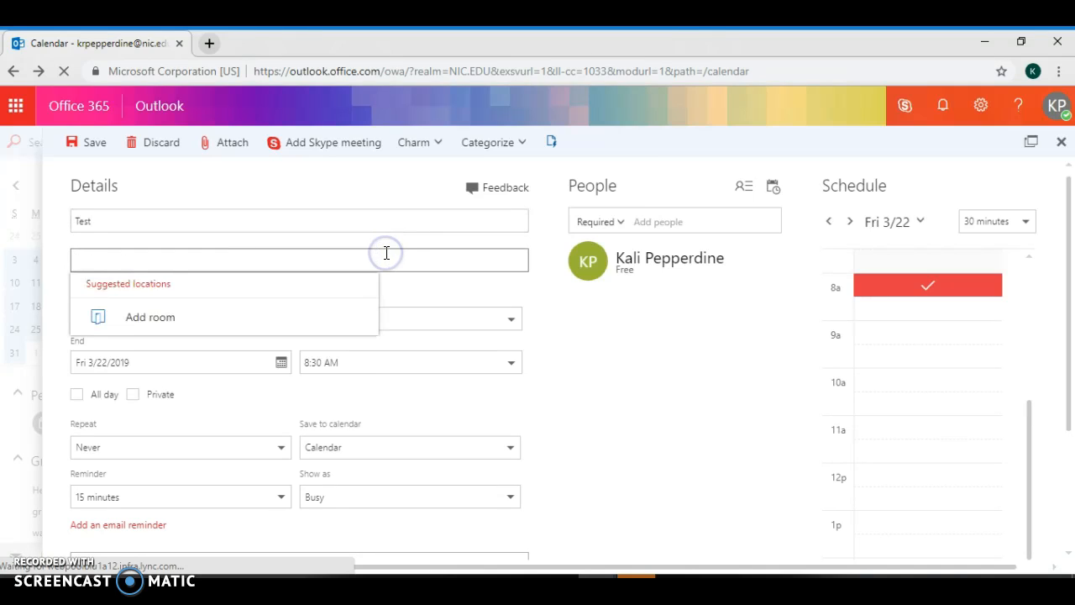
{"action": "type", "text": "MY"}
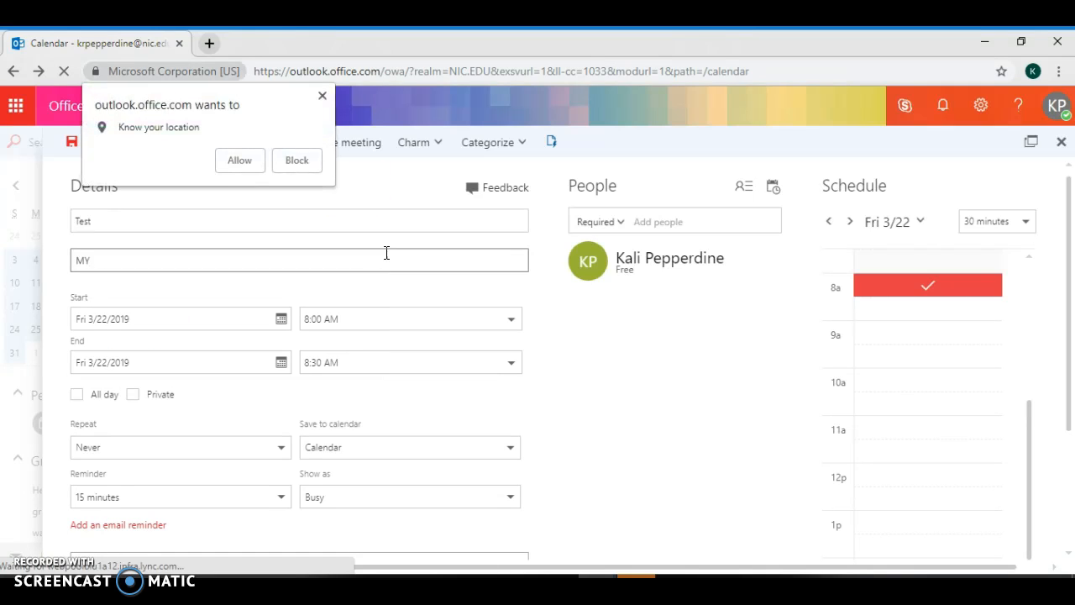
{"action": "left_click", "coordinate": [323, 97]}
{"action": "left_click", "coordinate": [257, 263]}
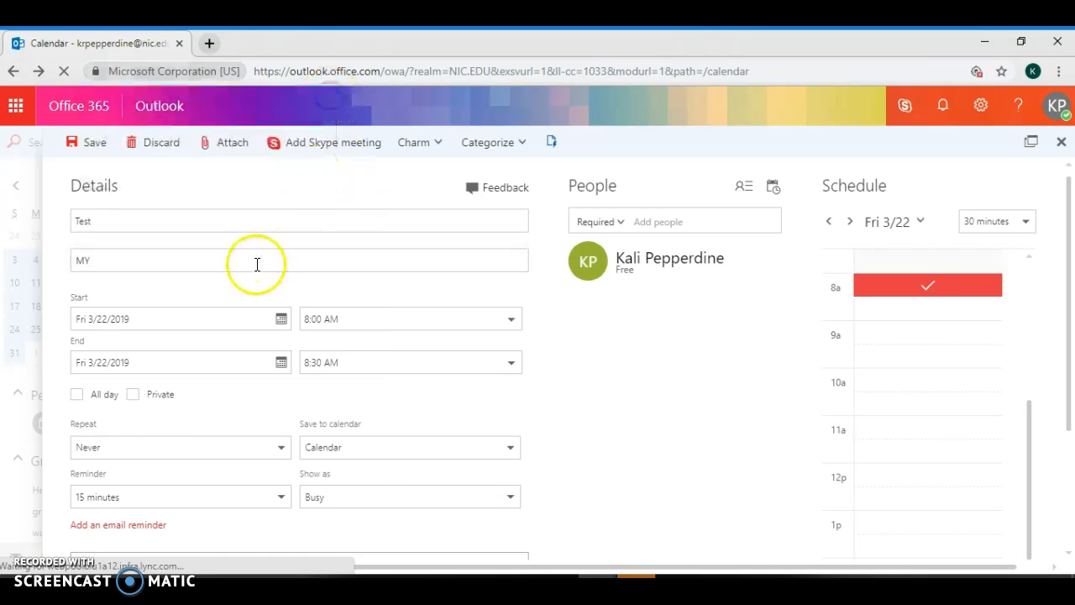
{"action": "left_click", "coordinate": [240, 267]}
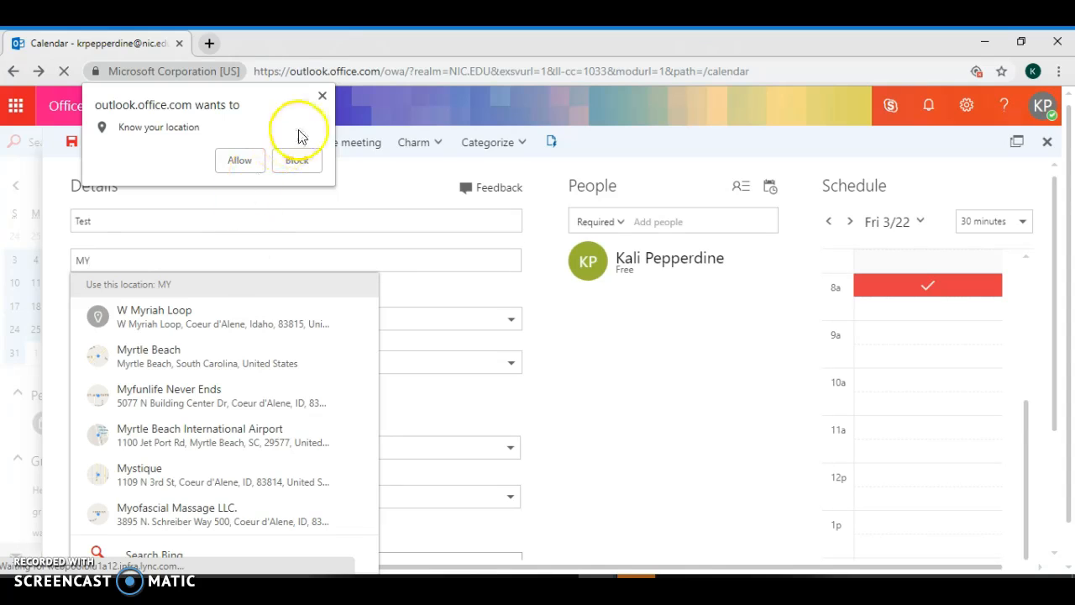
{"action": "left_click", "coordinate": [296, 159]}
{"action": "left_click", "coordinate": [226, 262]}
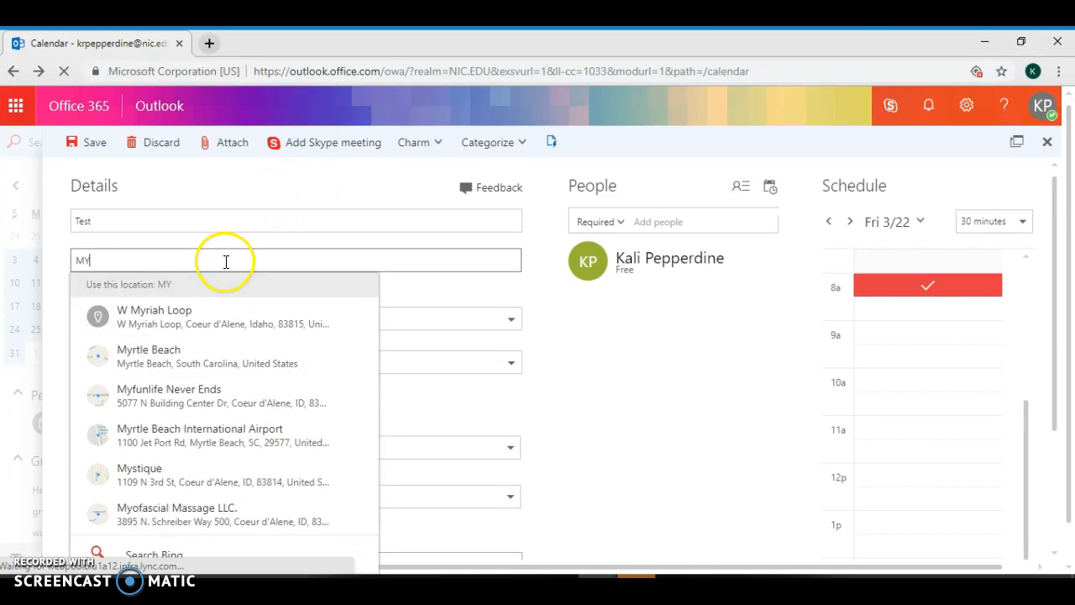
{"action": "type", "text": "ni"}
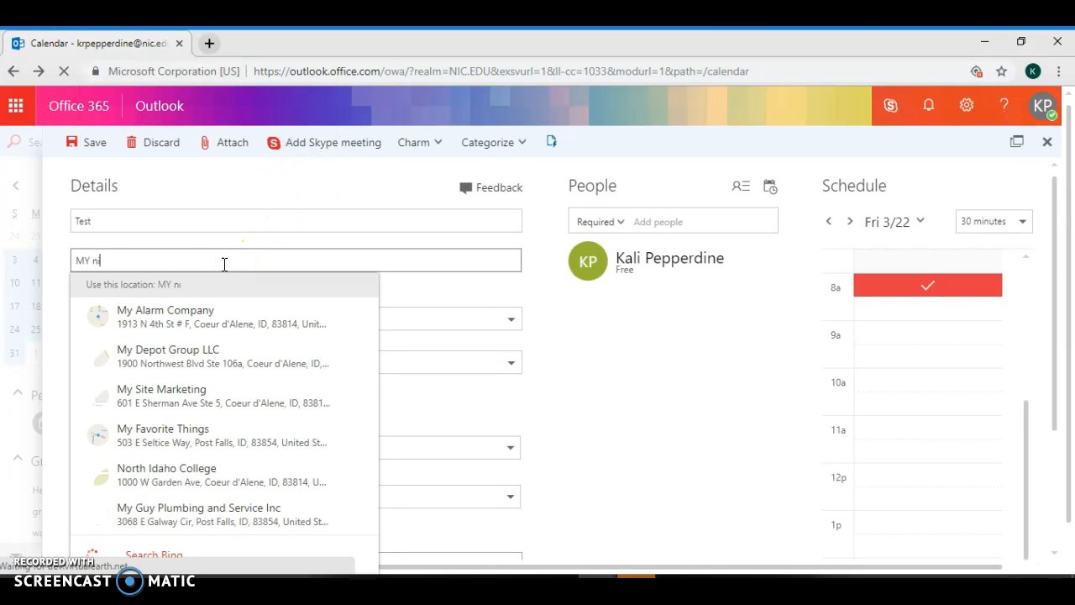
{"action": "type", "text": "c online"}
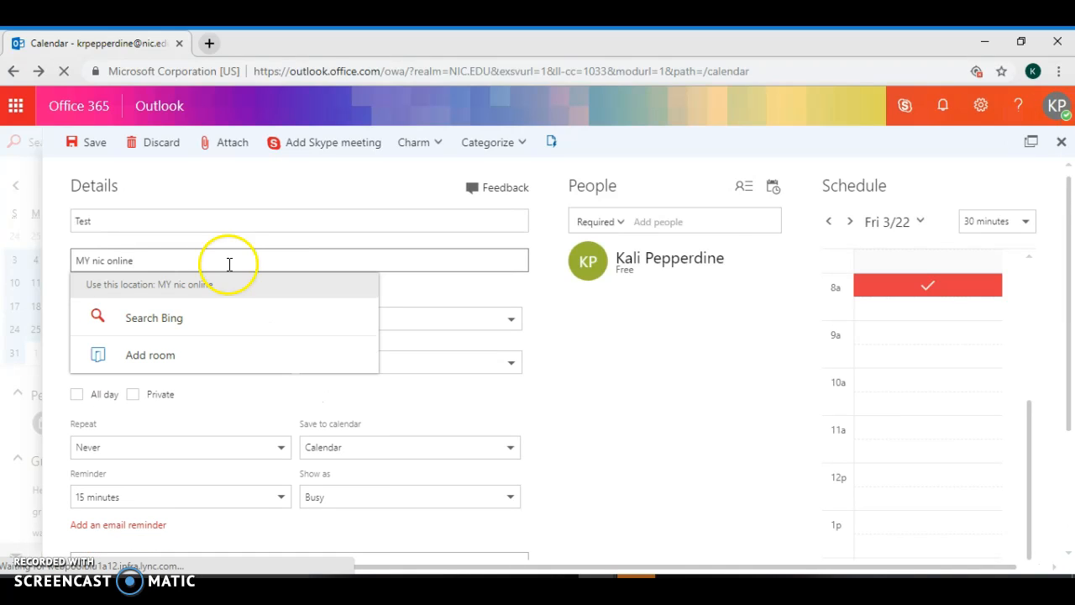
{"action": "left_click", "coordinate": [389, 242]}
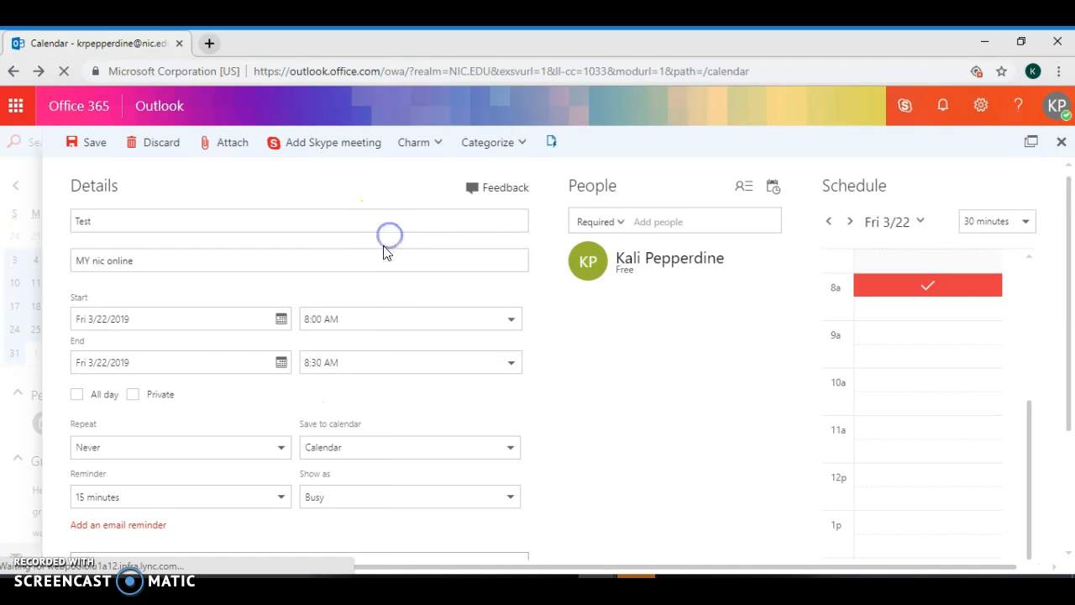
Keep the Test event on March 22 with a 9:00 AM start, then make it all day
{"action": "left_click", "coordinate": [180, 323]}
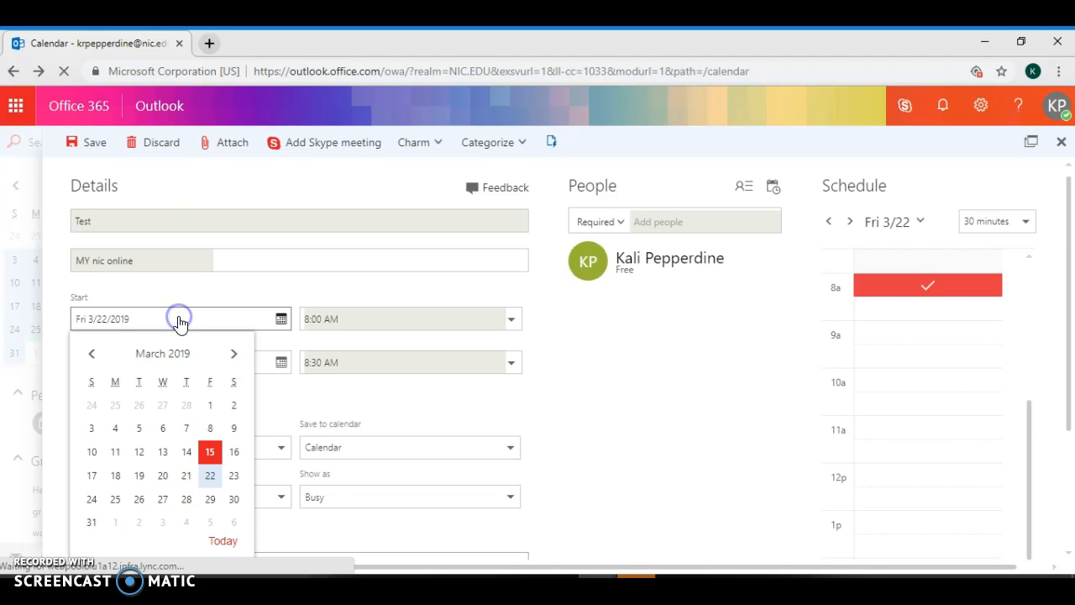
{"action": "left_click", "coordinate": [211, 476]}
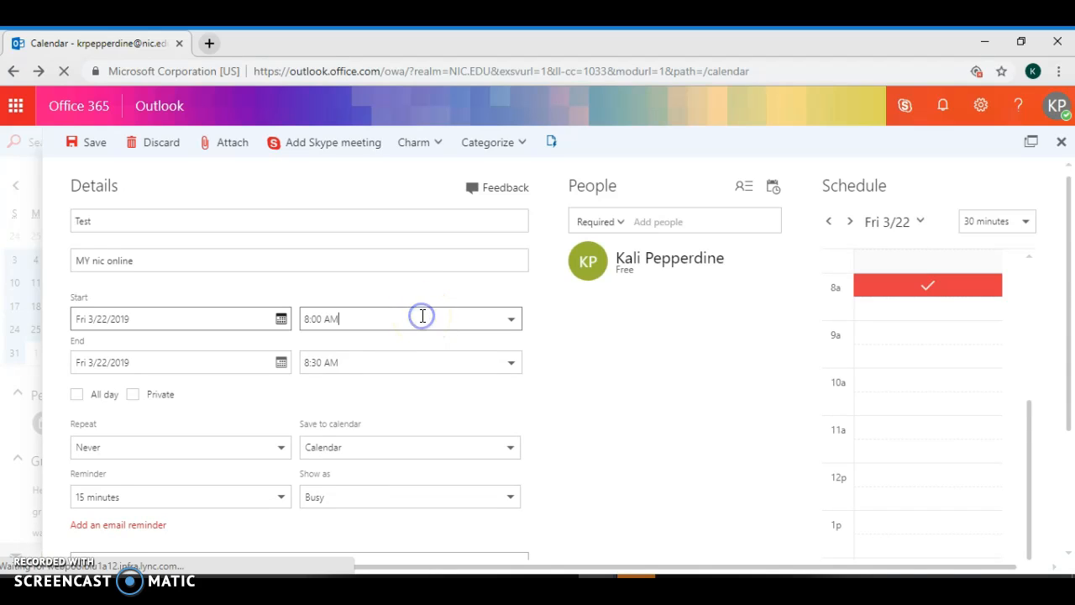
{"action": "left_click", "coordinate": [514, 320]}
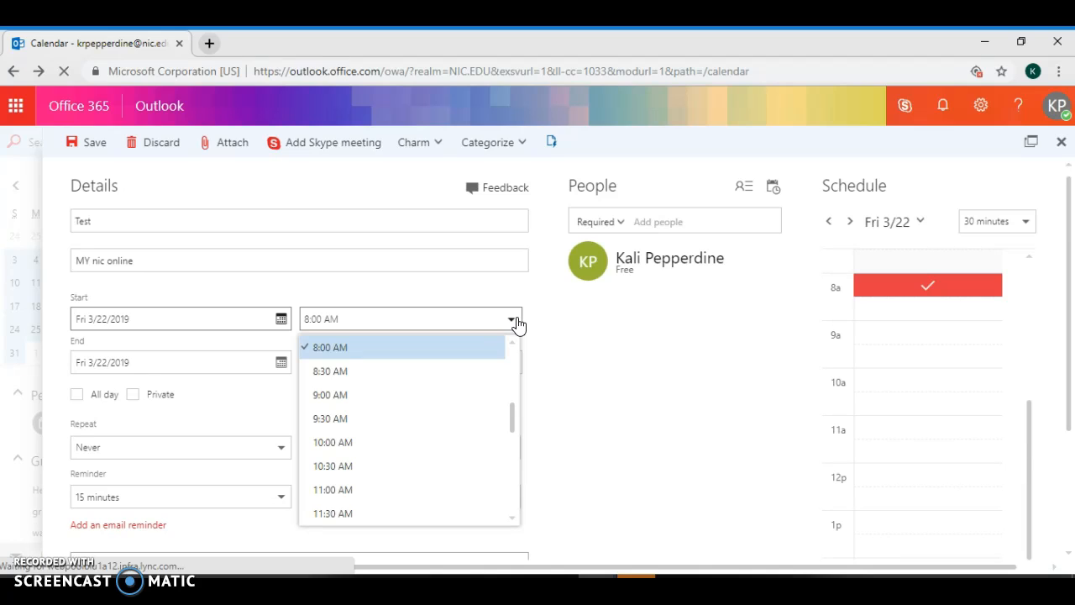
{"action": "left_click", "coordinate": [471, 394]}
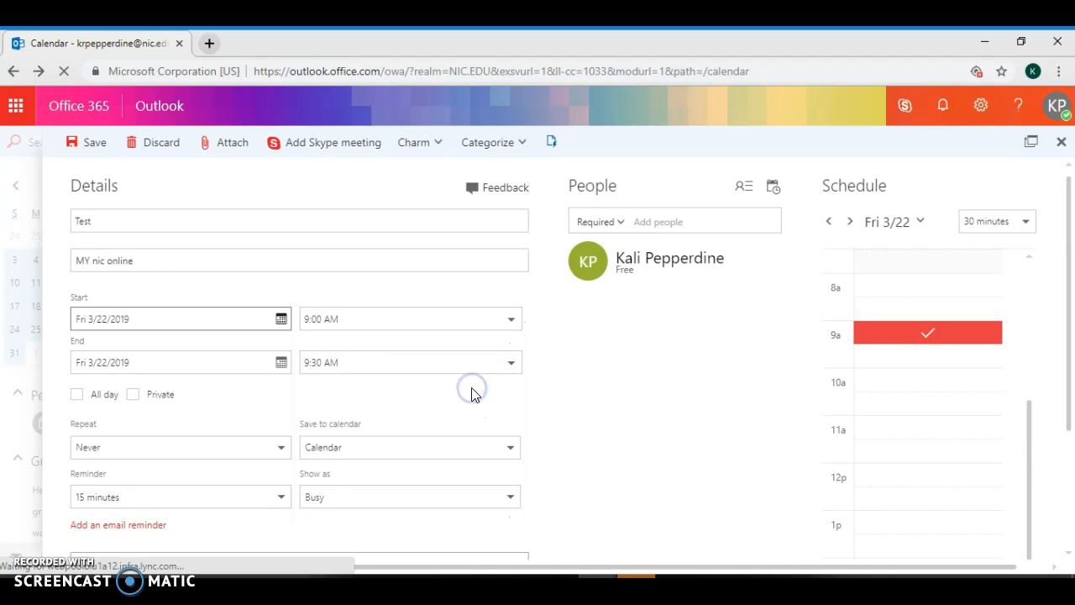
{"action": "left_click", "coordinate": [88, 400]}
{"action": "left_click", "coordinate": [215, 456]}
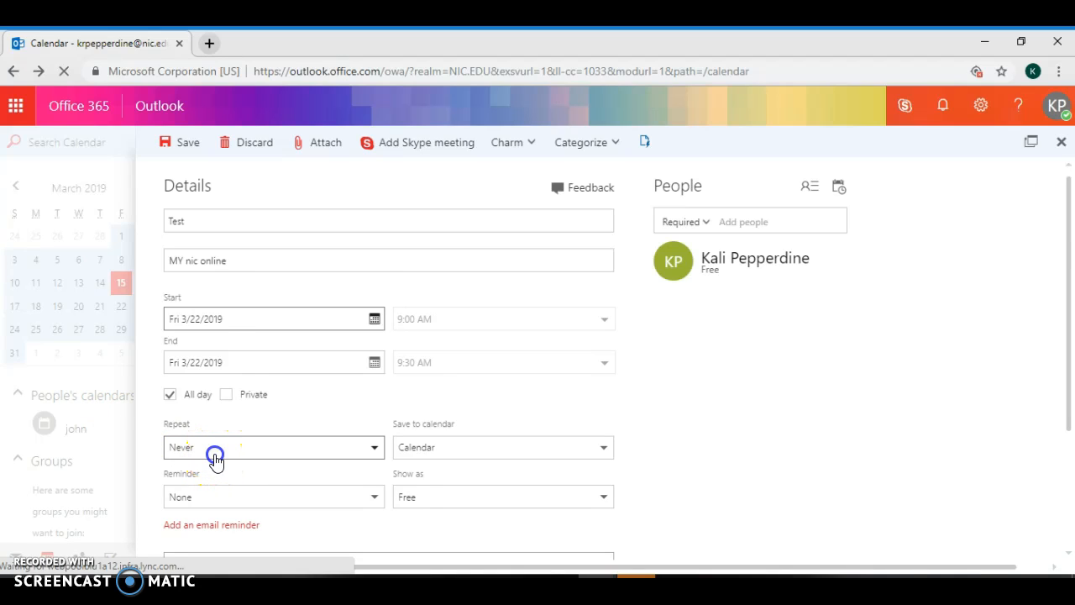
Leave the repeat setting at Never and keep the event saved in the main Calendar
{"action": "left_click", "coordinate": [215, 457]}
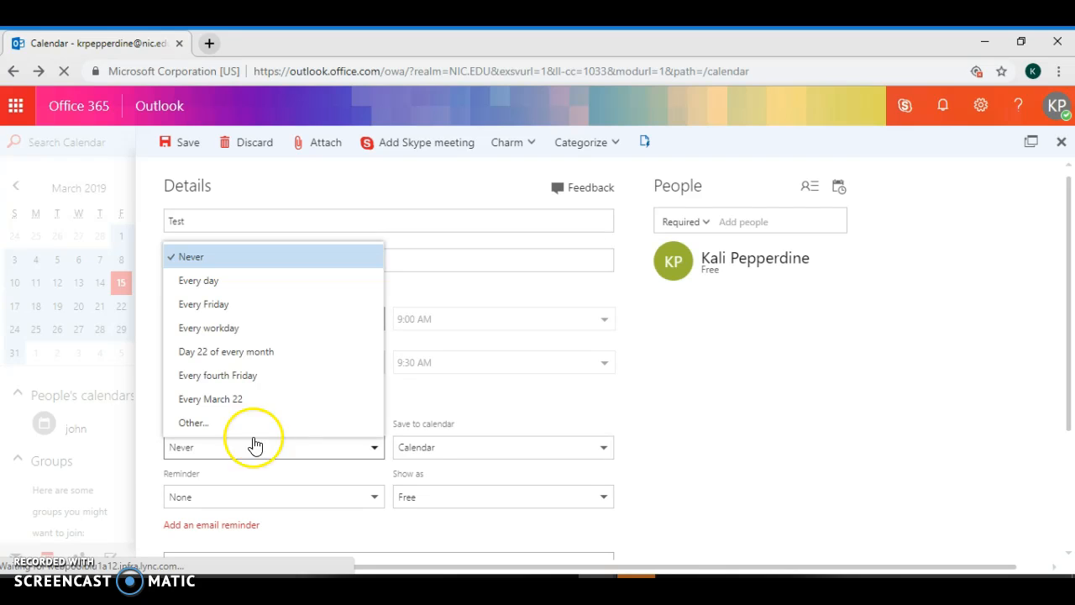
{"action": "left_click", "coordinate": [215, 286]}
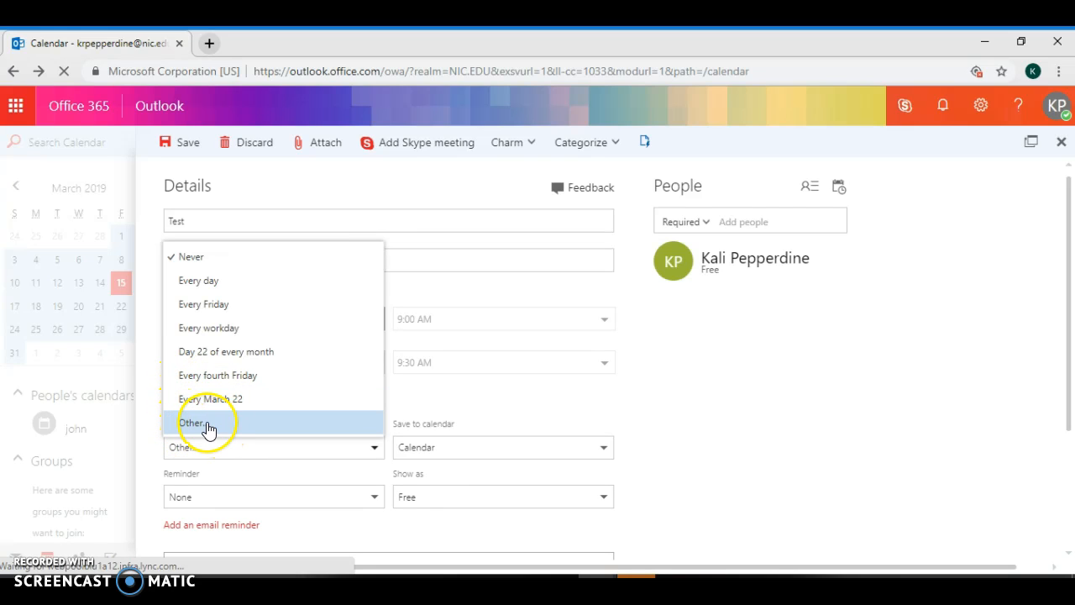
{"action": "left_click", "coordinate": [275, 255]}
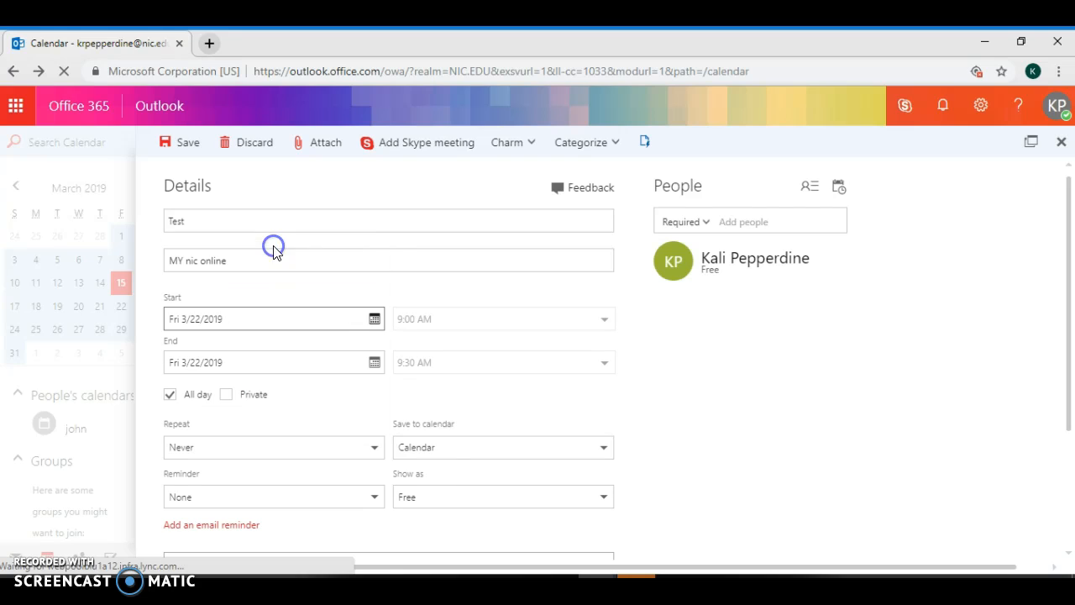
{"action": "left_click", "coordinate": [443, 453]}
{"action": "left_click", "coordinate": [435, 499]}
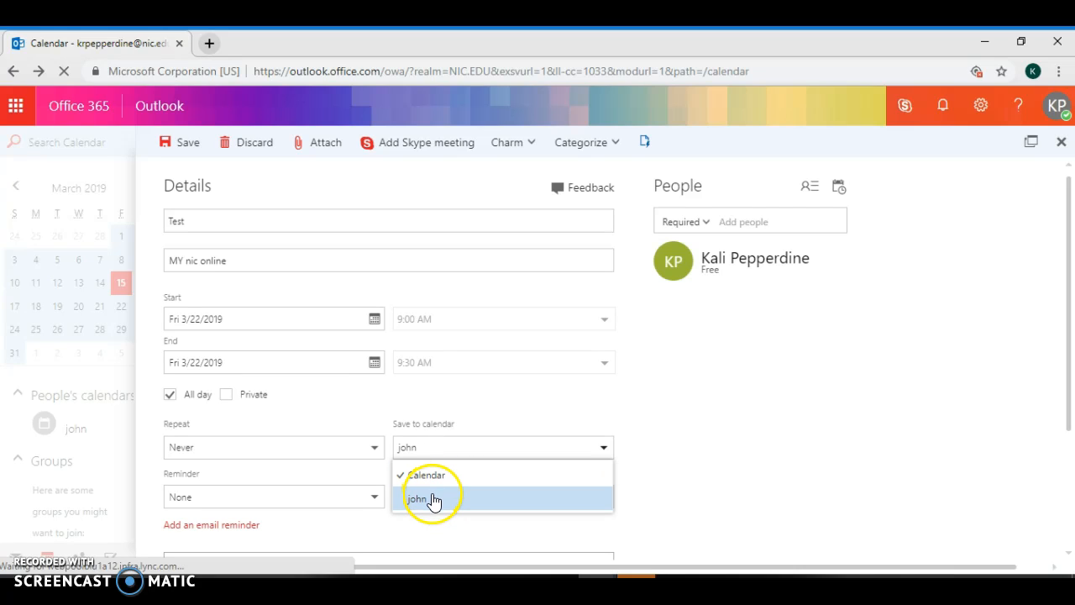
{"action": "left_click", "coordinate": [428, 477]}
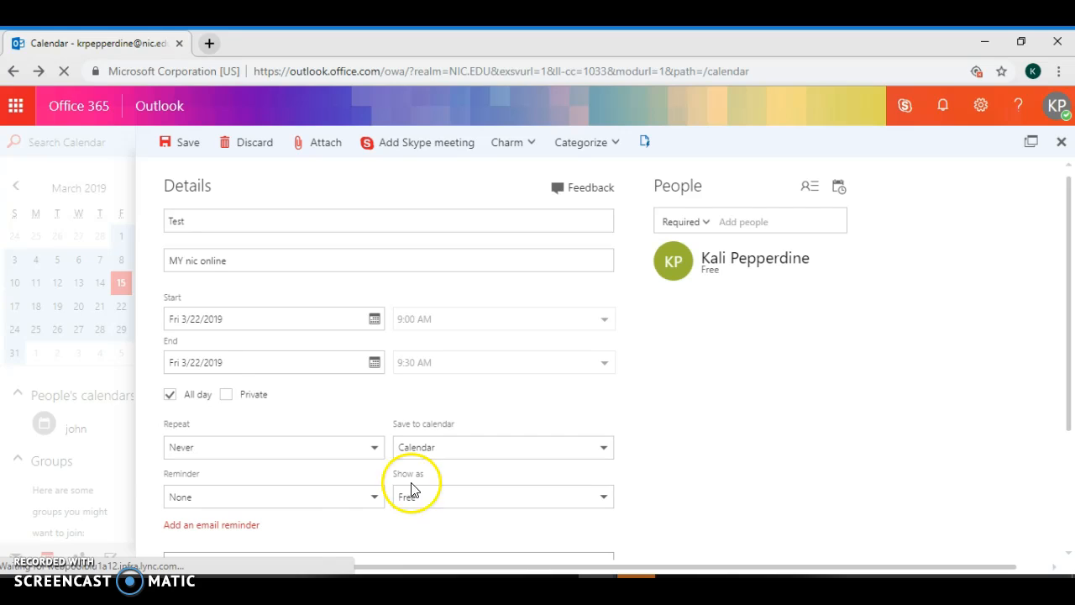
Keep no reminder and set Show as to Working elsewhere
{"action": "left_click", "coordinate": [340, 497]}
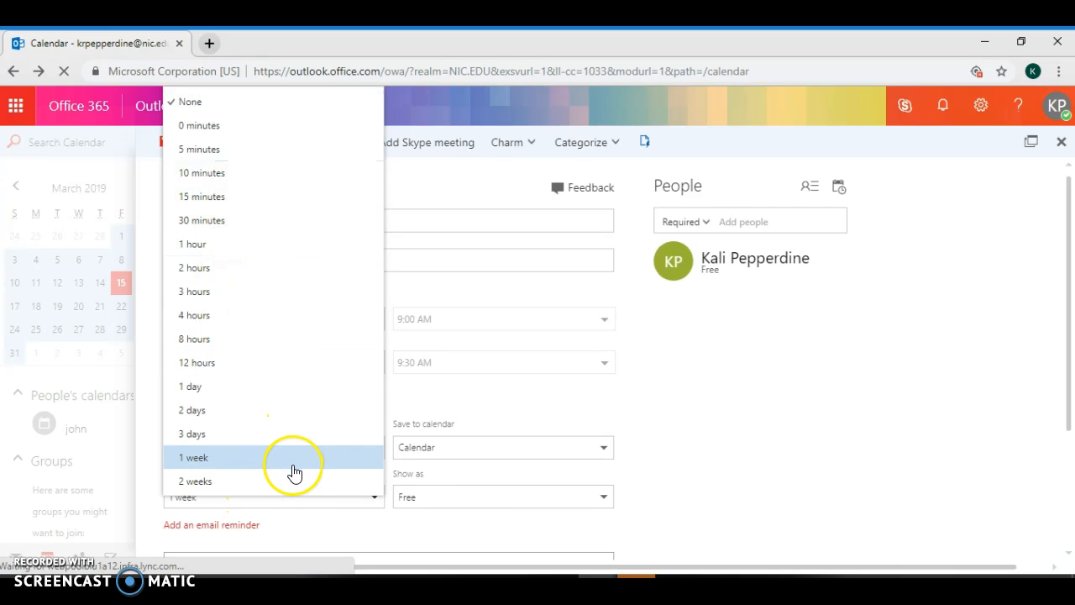
{"action": "left_click", "coordinate": [437, 494]}
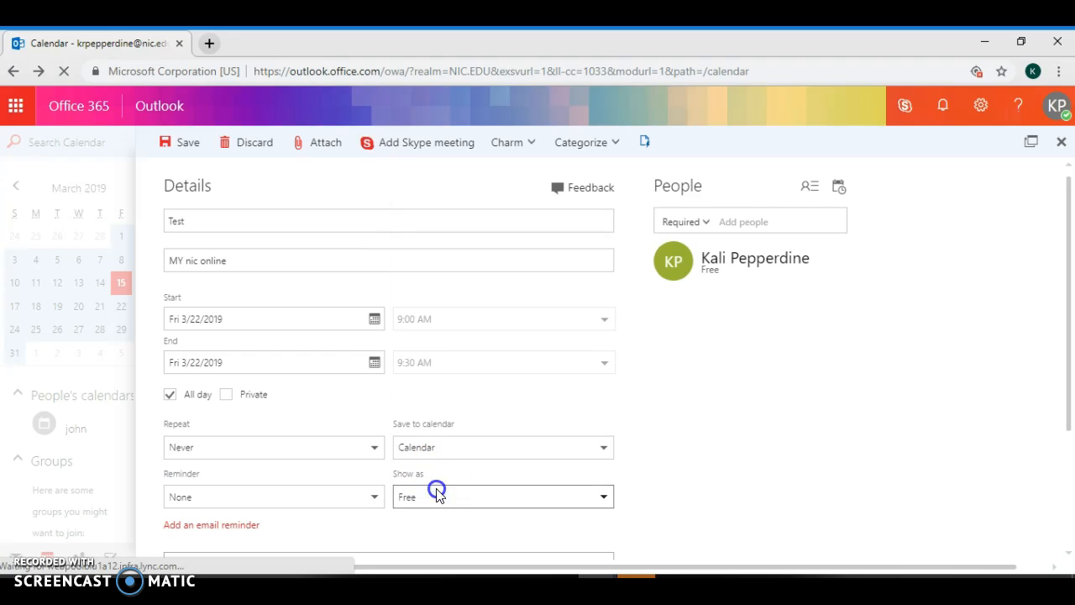
{"action": "left_click", "coordinate": [437, 502]}
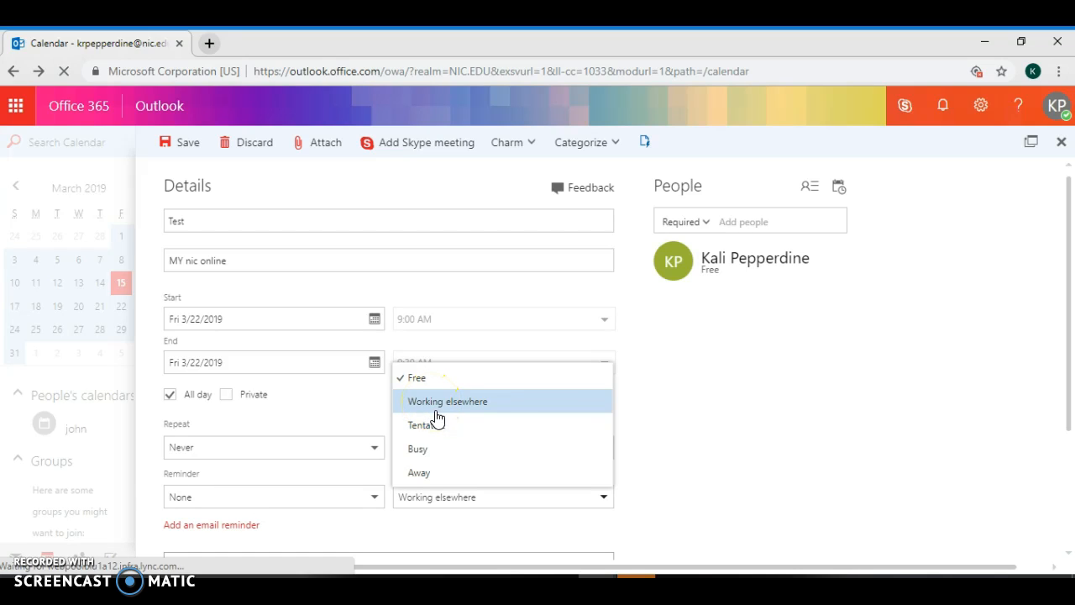
{"action": "left_click", "coordinate": [441, 410]}
Write 'Do caot test.' in the Test event's description body
{"action": "left_click_drag", "start_coordinate": [1068, 213], "coordinate": [1066, 301]}
{"action": "left_click", "coordinate": [230, 500]}
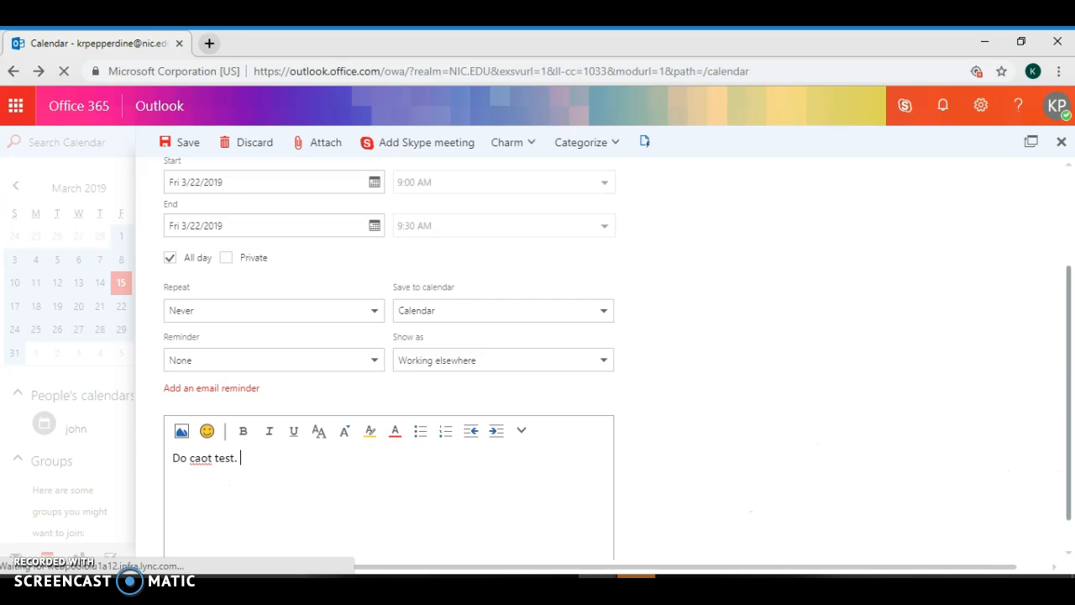
{"action": "left_click_drag", "start_coordinate": [1066, 411], "coordinate": [1065, 456]}
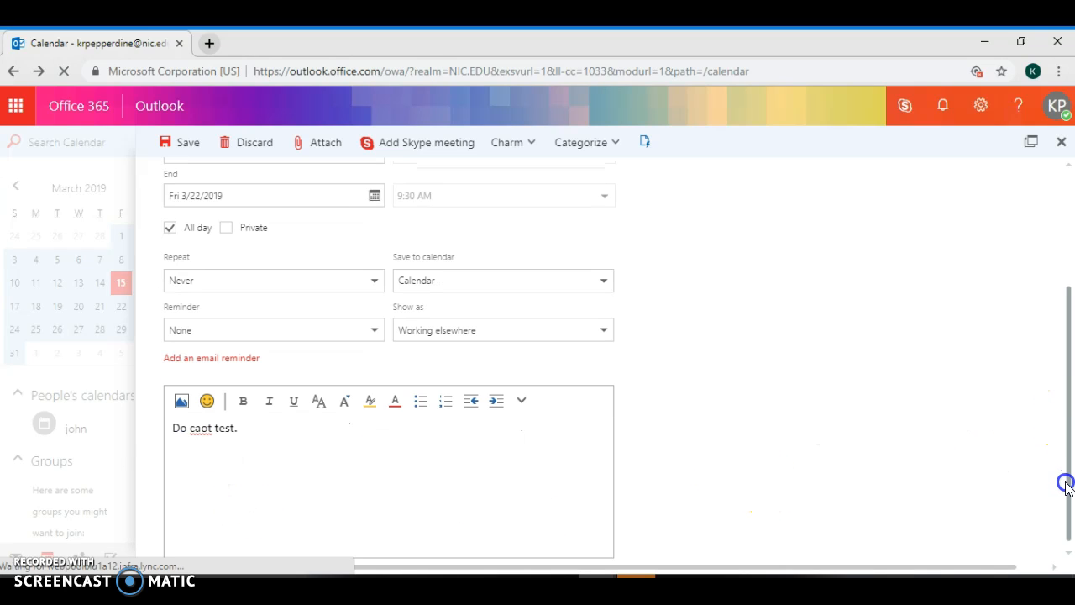
{"action": "left_click_drag", "start_coordinate": [1067, 505], "coordinate": [1072, 397]}
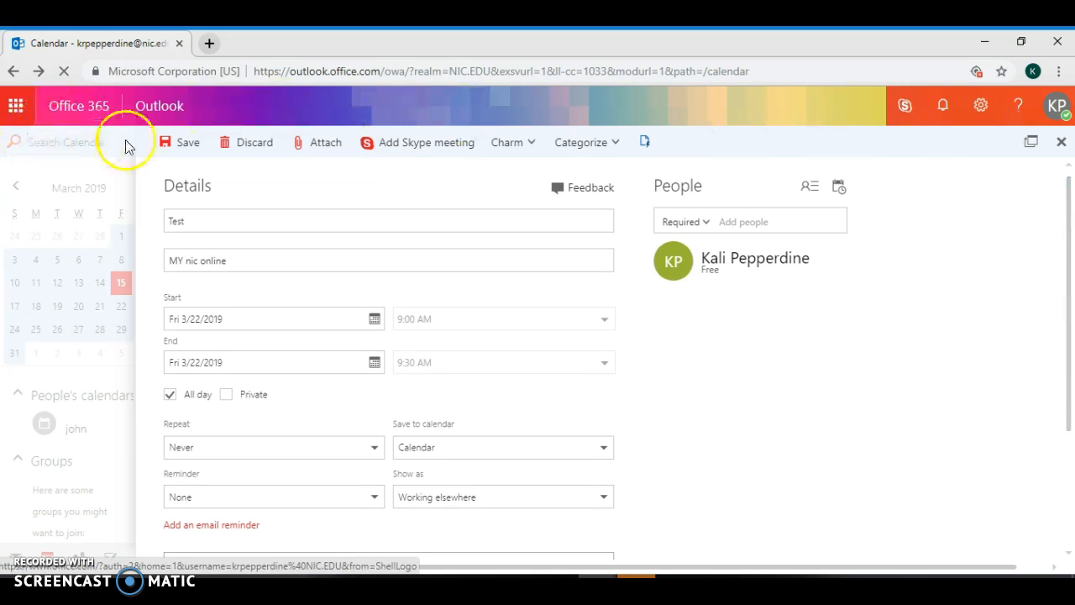
Save the Test event and discard the empty quick event started on March 22
{"action": "left_click", "coordinate": [200, 145]}
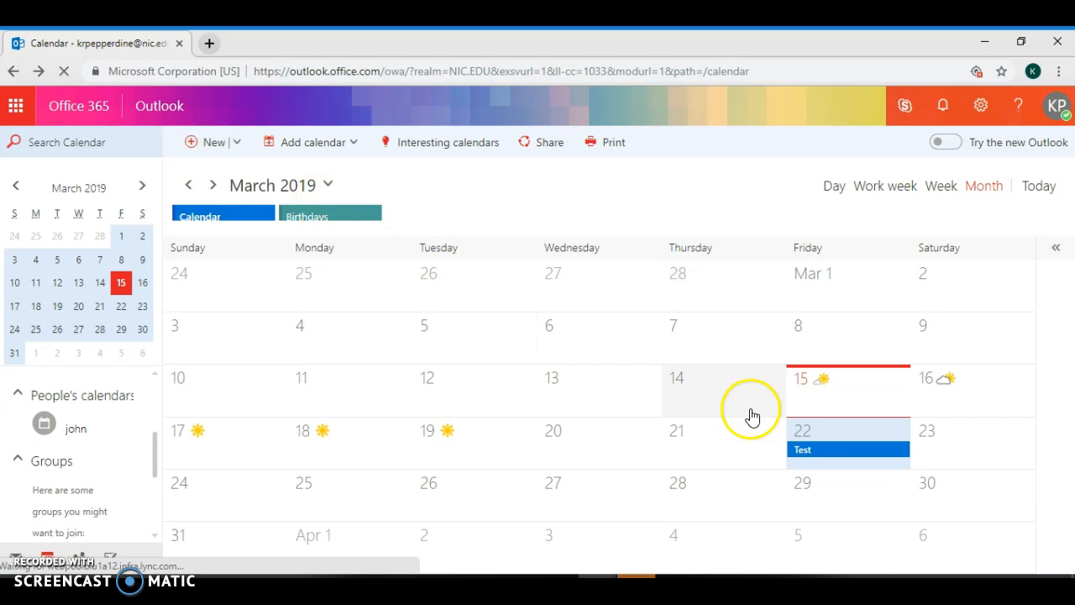
{"action": "left_click", "coordinate": [837, 432]}
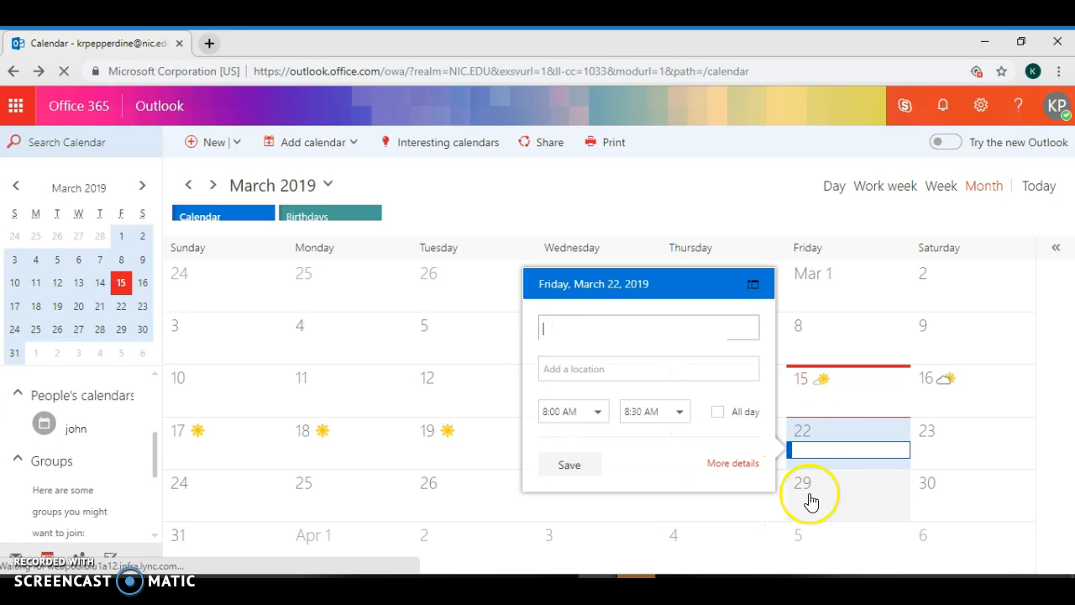
{"action": "left_click", "coordinate": [867, 459]}
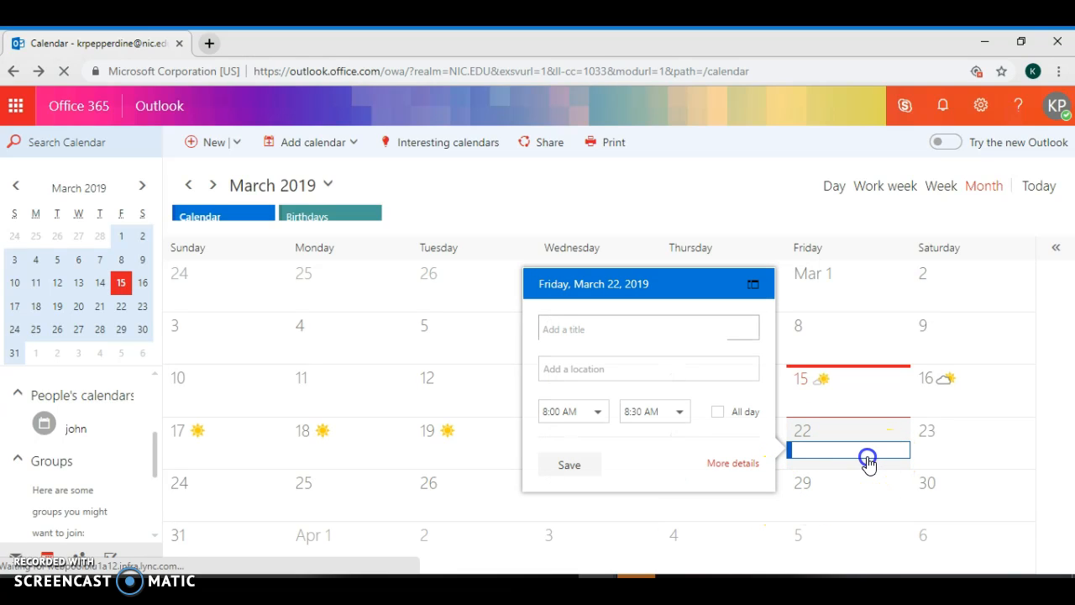
{"action": "left_click", "coordinate": [452, 502]}
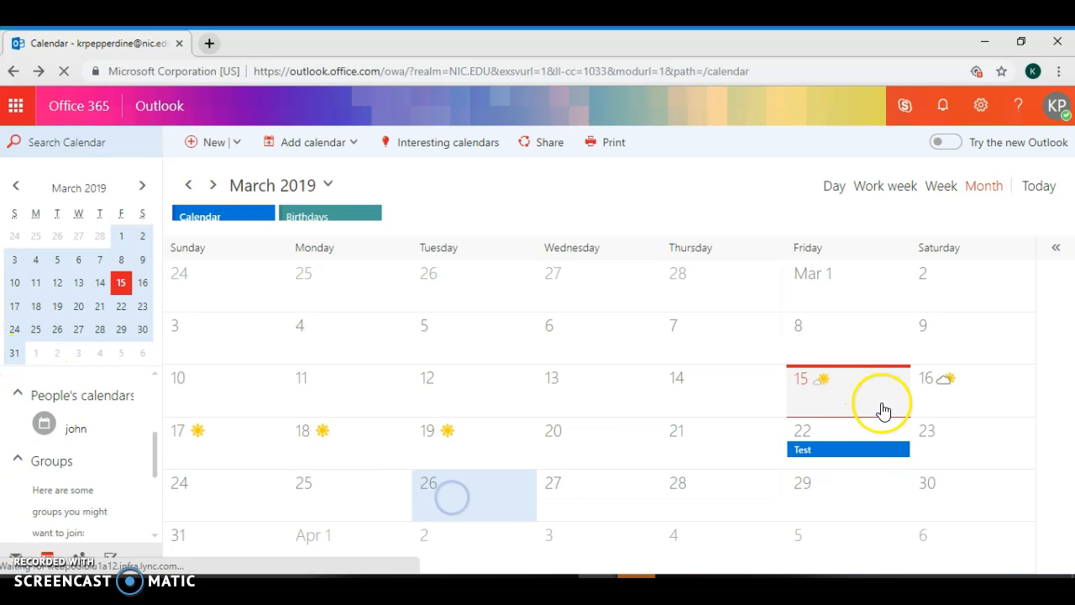
{"action": "right_click", "coordinate": [884, 456]}
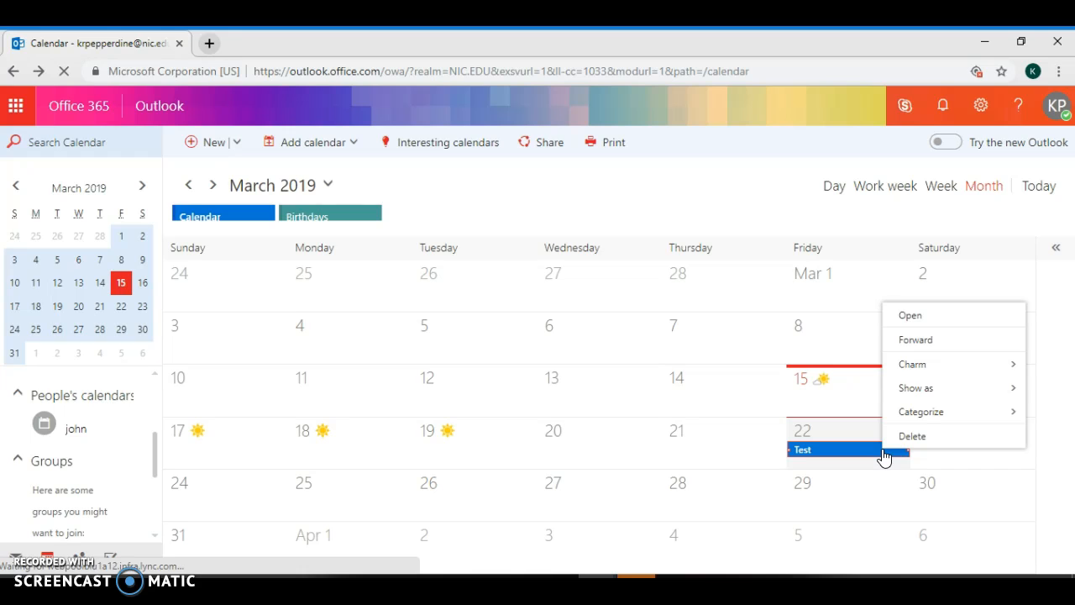
Open the Test event, change its end date to Saturday 3/23/2019, and save it
{"action": "left_click", "coordinate": [914, 320]}
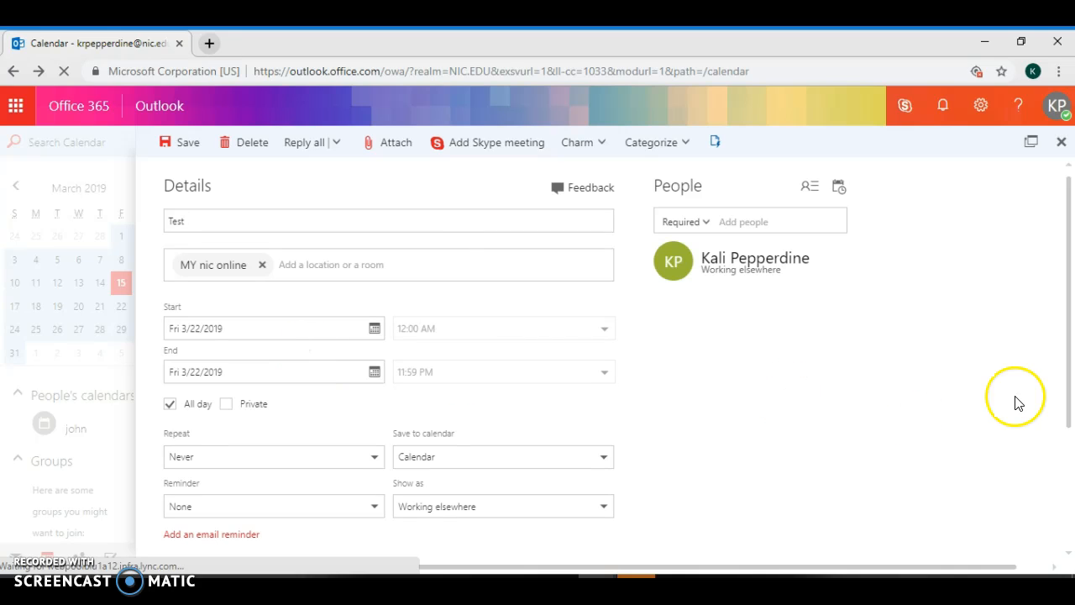
{"action": "scroll", "coordinate": [1057, 379], "scroll_direction": "down", "scroll_amount": 4}
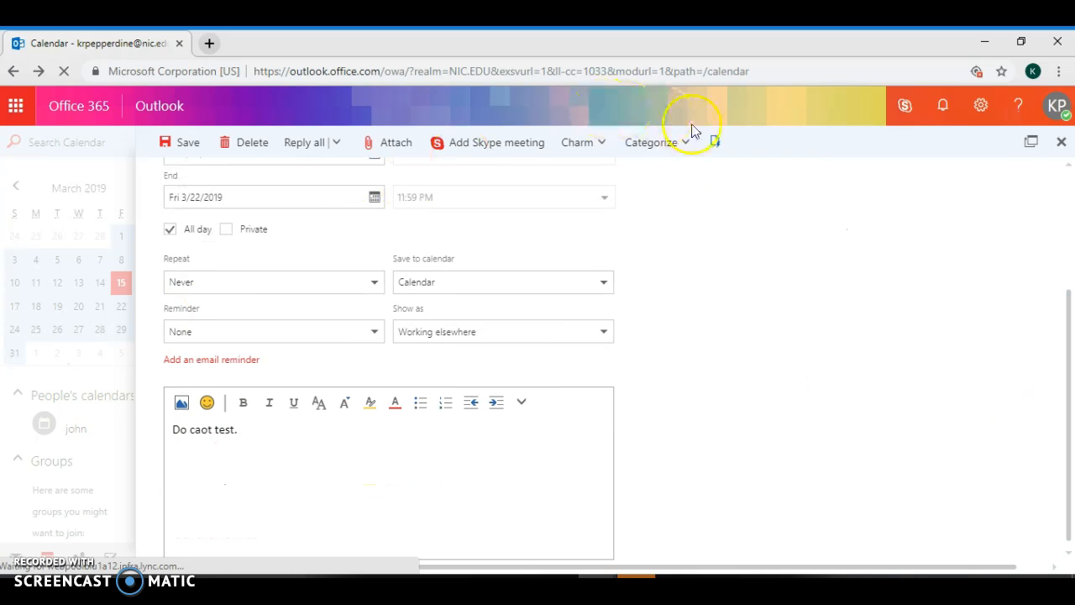
{"action": "left_click", "coordinate": [298, 206]}
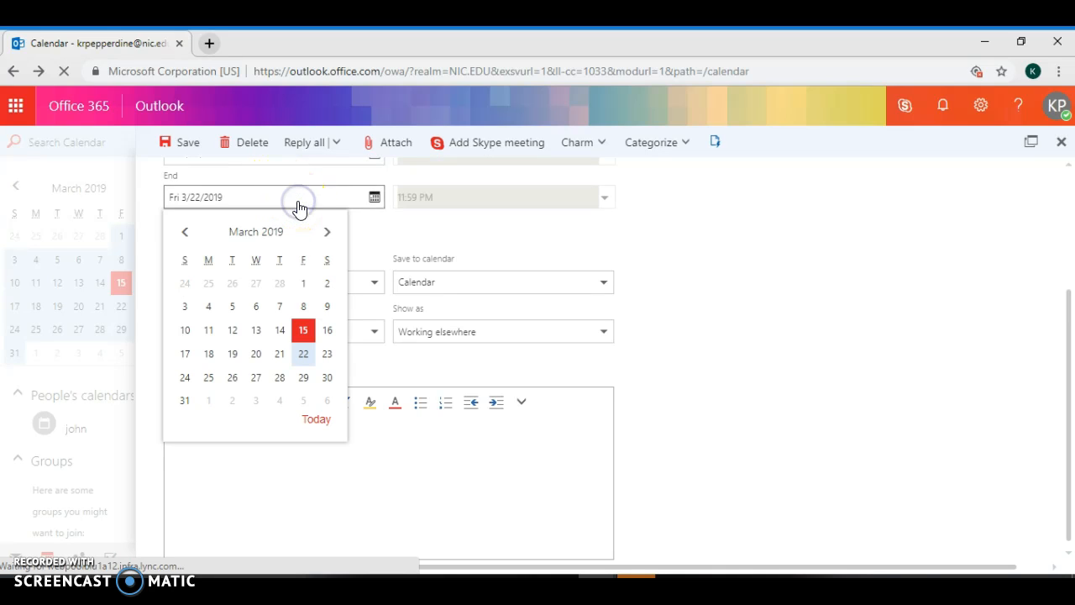
{"action": "left_click", "coordinate": [324, 362]}
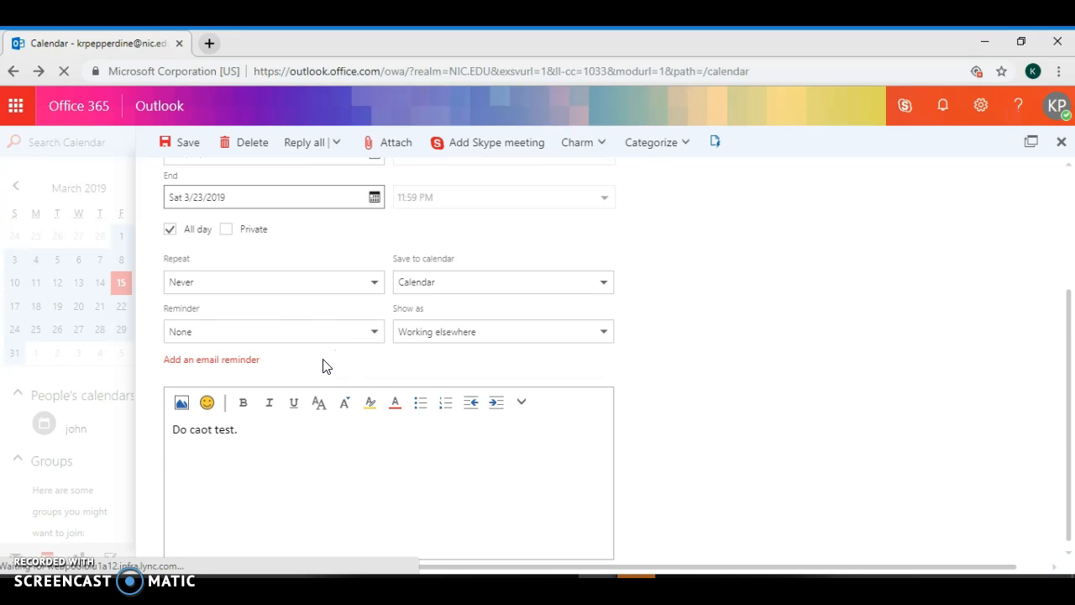
{"action": "left_click_drag", "start_coordinate": [1068, 401], "coordinate": [1059, 277]}
{"action": "left_click", "coordinate": [179, 149]}
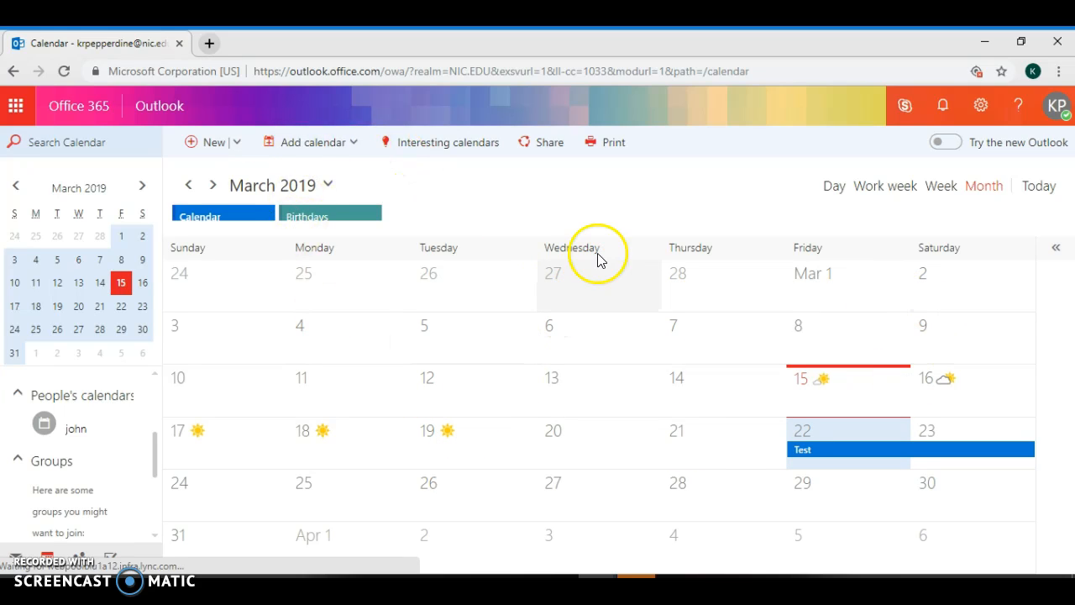
Cycle through Day, Work week and Week views, then return to Month, today March 15, with the agenda pane
{"action": "left_click", "coordinate": [832, 191]}
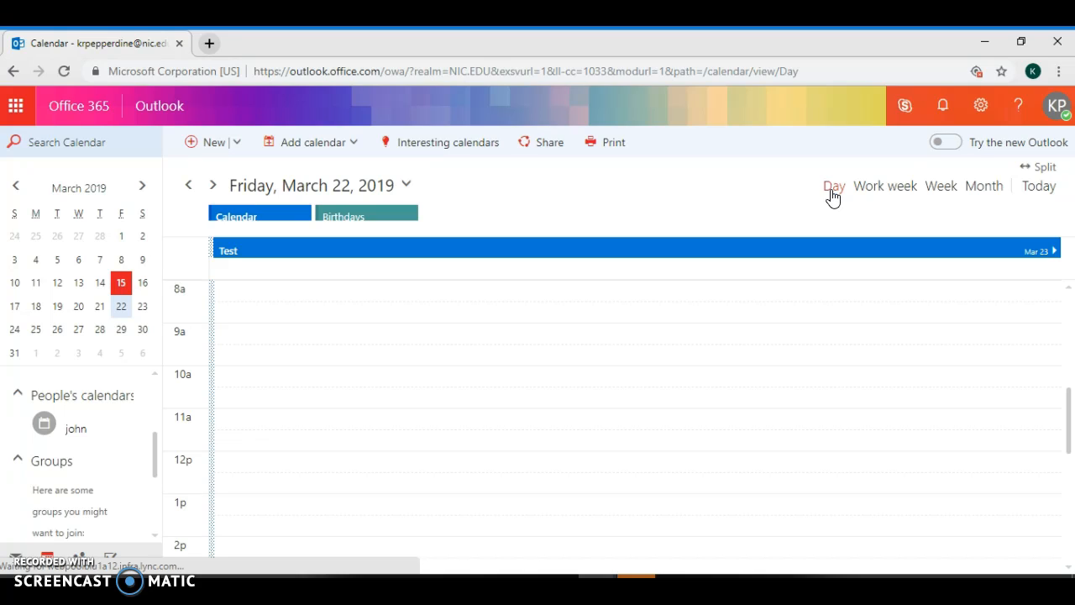
{"action": "left_click", "coordinate": [876, 193]}
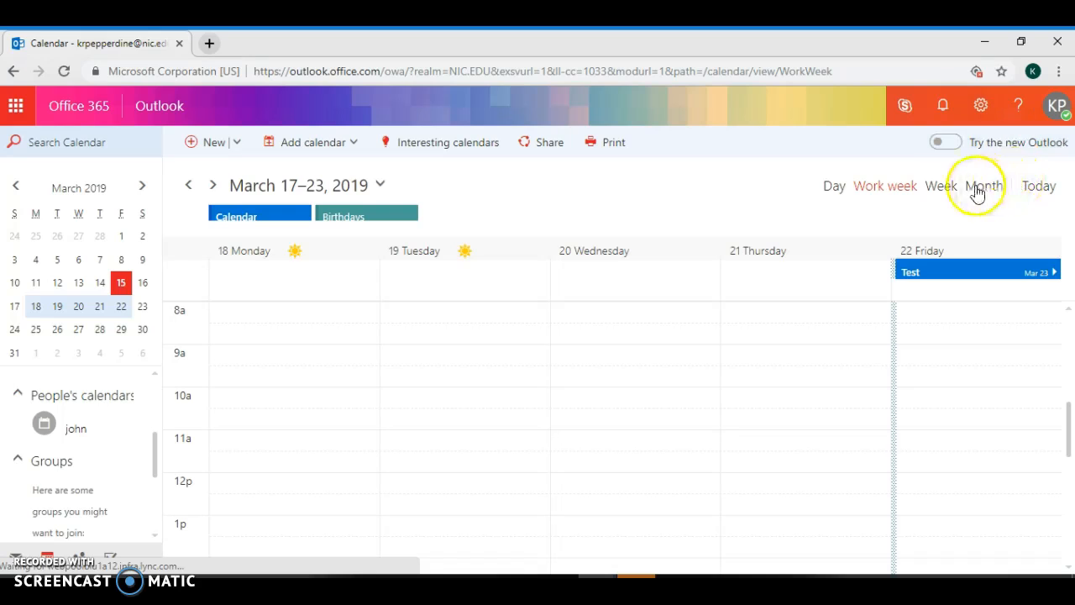
{"action": "left_click", "coordinate": [941, 187]}
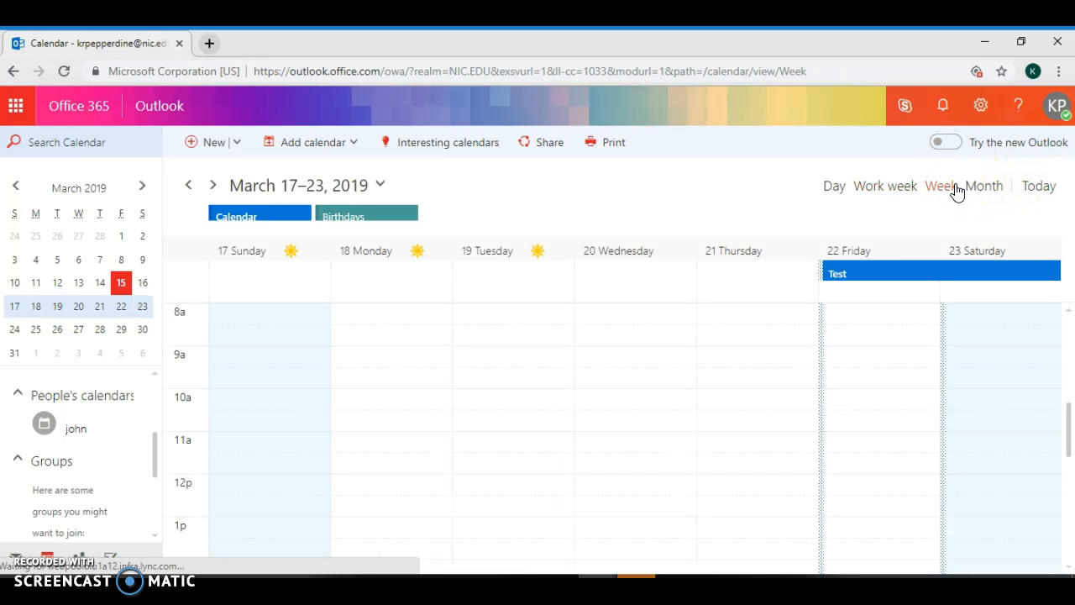
{"action": "left_click", "coordinate": [972, 192]}
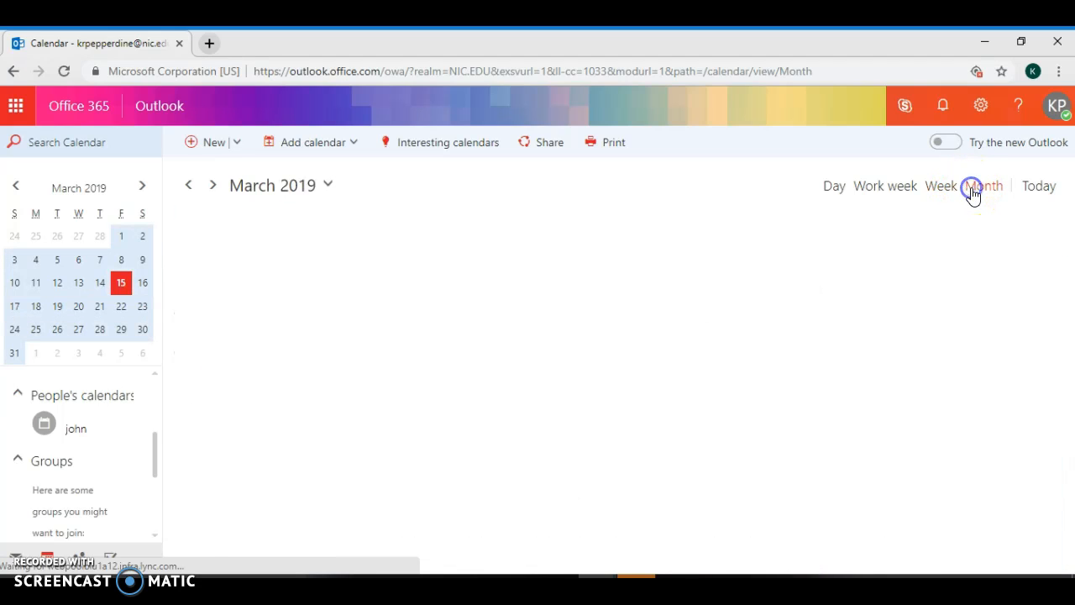
{"action": "left_click", "coordinate": [1037, 194]}
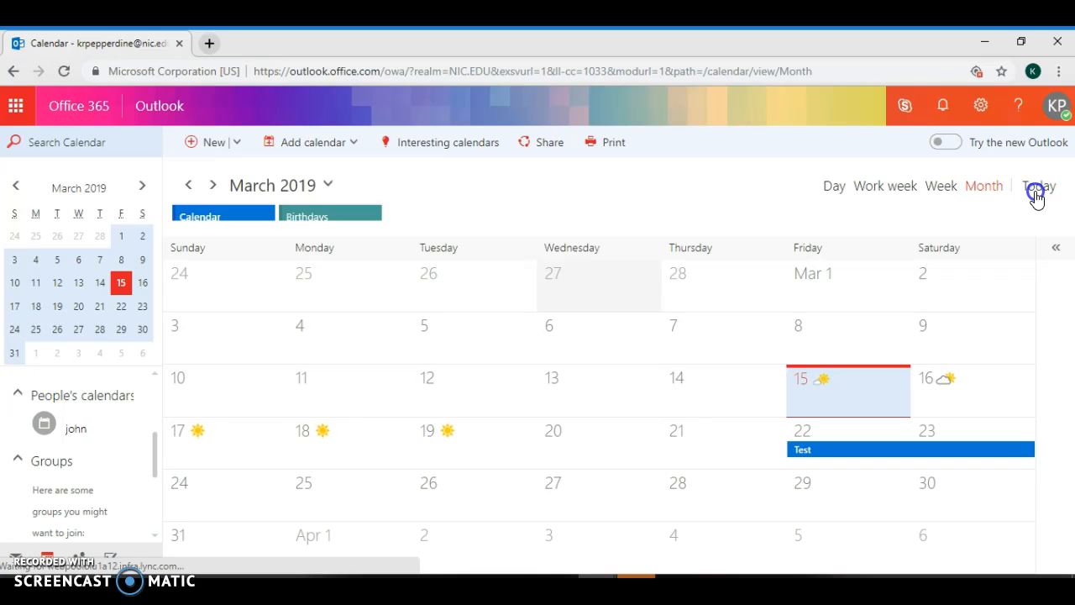
{"action": "left_click", "coordinate": [1054, 251]}
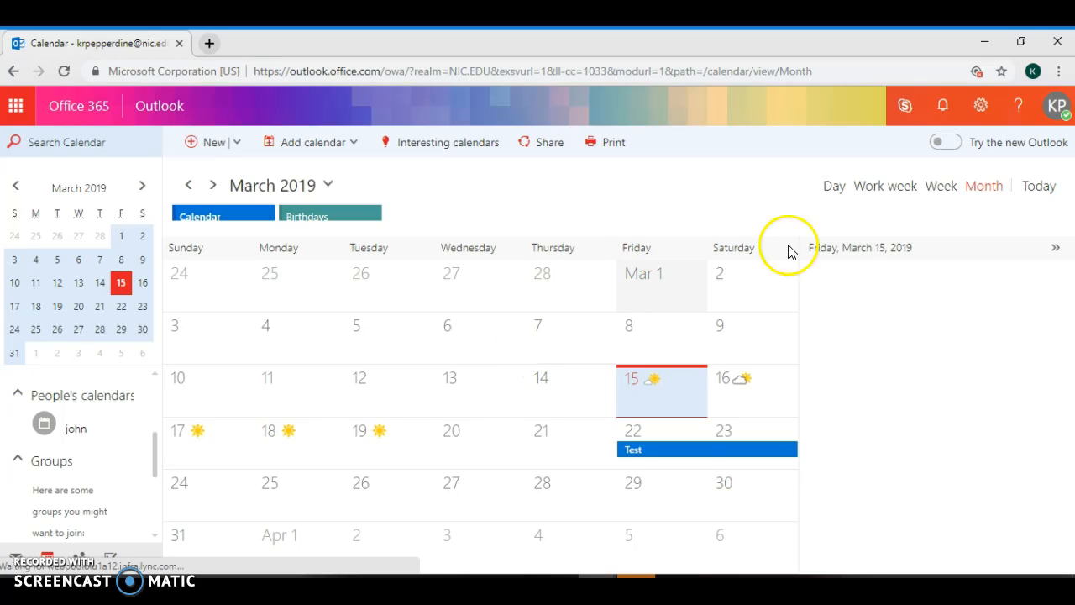
In Settings, review Calendar appearance keeping the 8:00 AM workday start, then open Automatic replies
{"action": "left_click", "coordinate": [983, 105]}
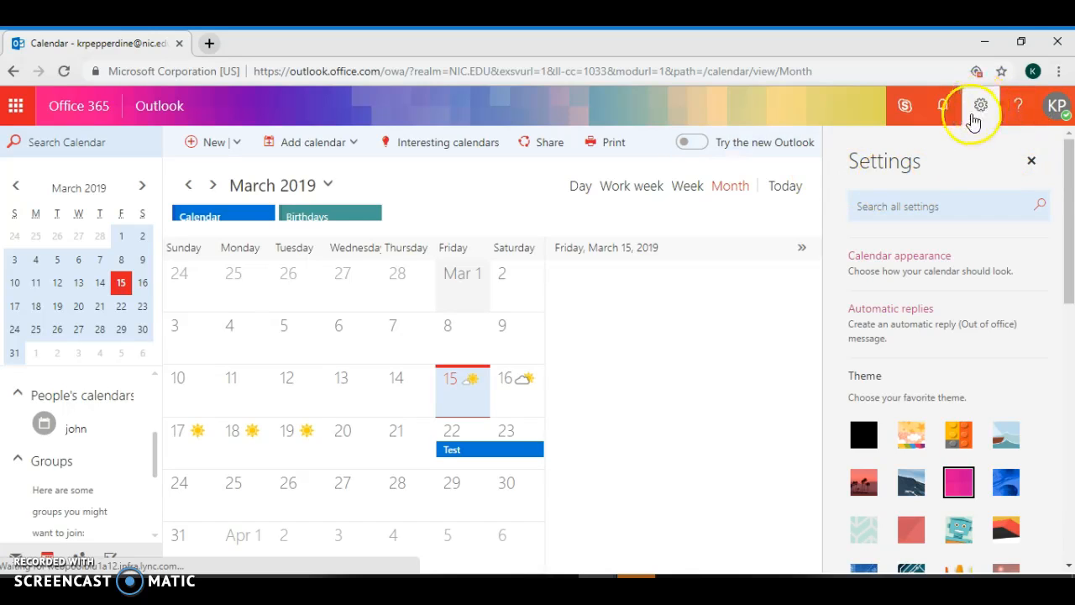
{"action": "left_click_drag", "start_coordinate": [1070, 213], "coordinate": [1071, 235]}
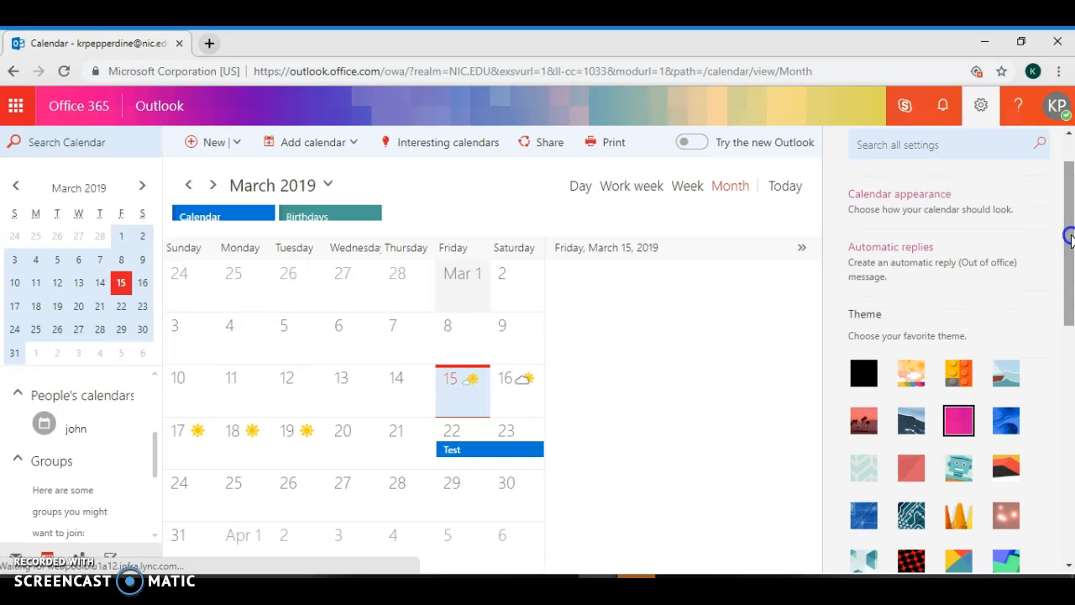
{"action": "left_click", "coordinate": [973, 210]}
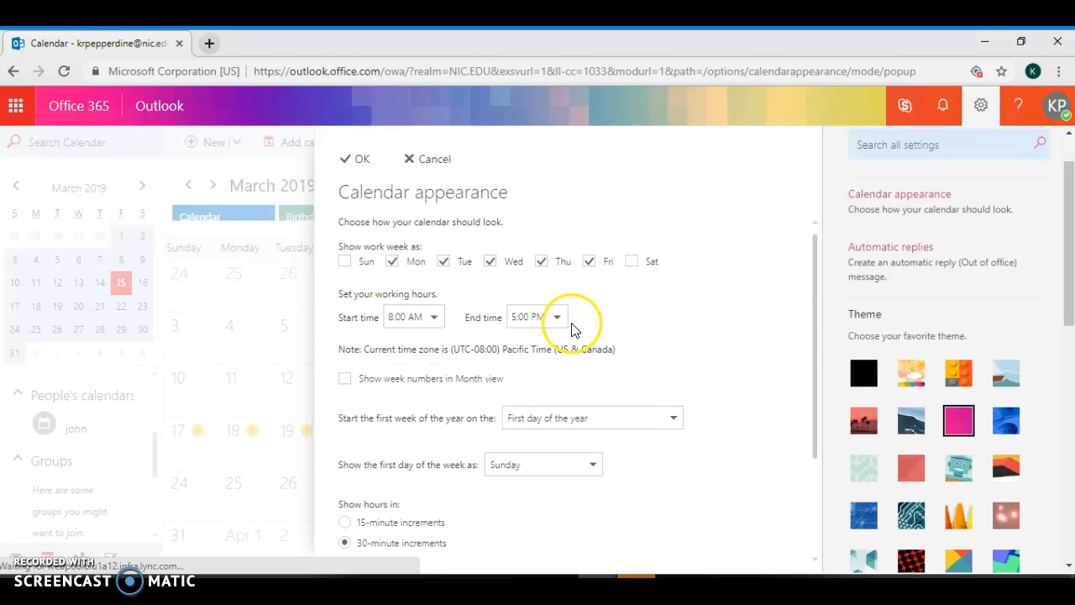
{"action": "left_click", "coordinate": [437, 319]}
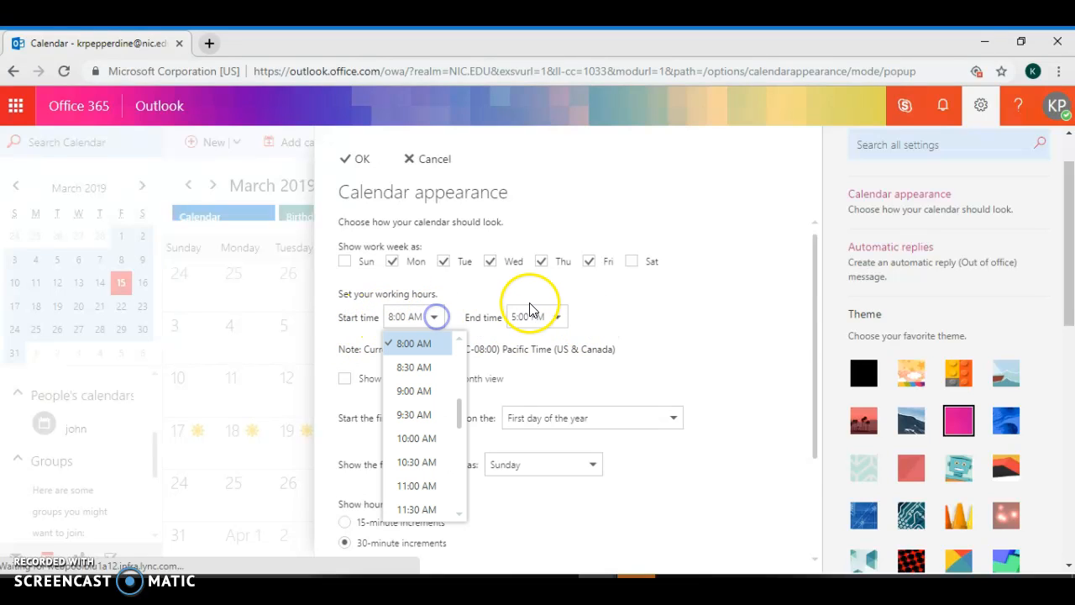
{"action": "left_click", "coordinate": [432, 319]}
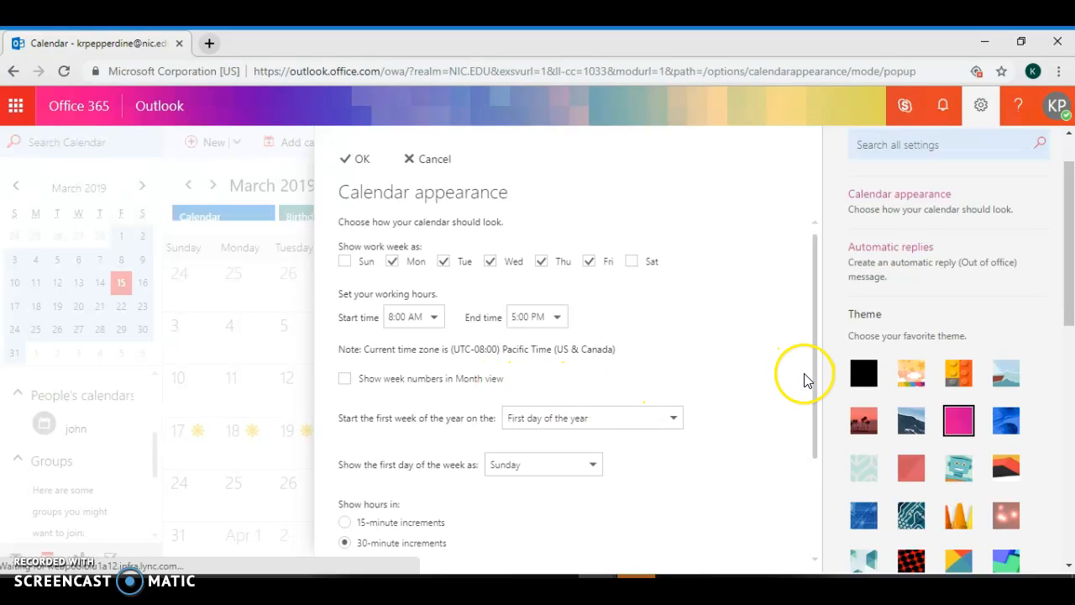
{"action": "left_click_drag", "start_coordinate": [814, 383], "coordinate": [799, 481]}
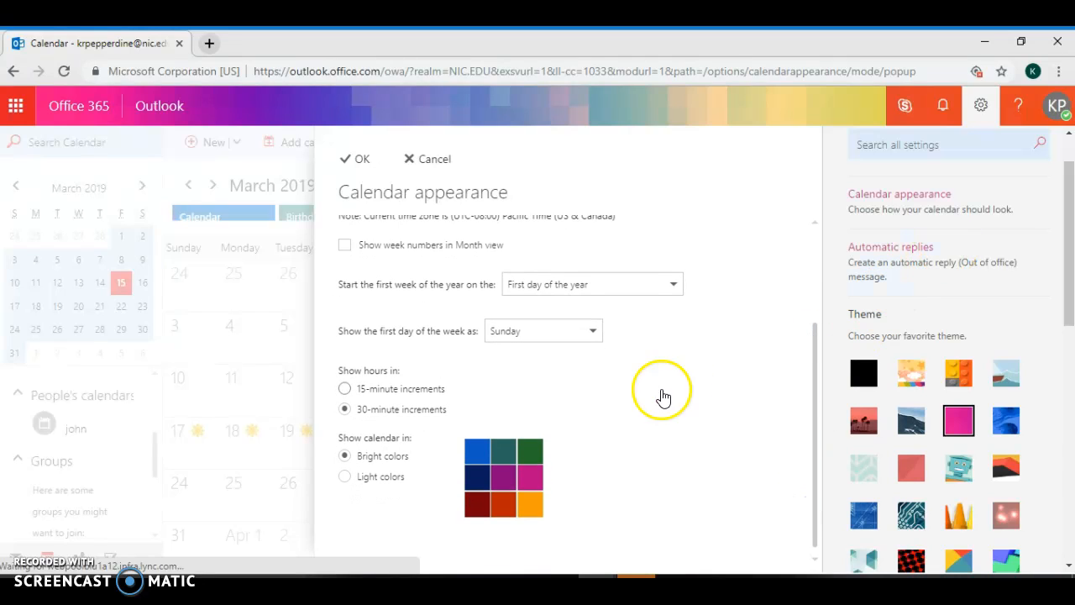
{"action": "left_click", "coordinate": [1033, 283]}
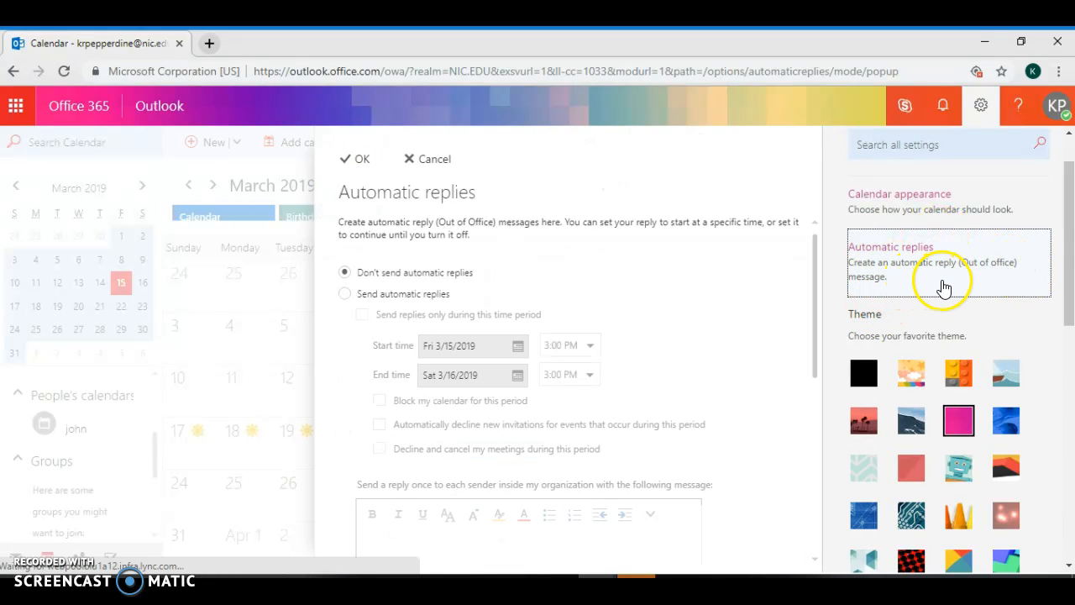
Apply and save the orange Far, Far Away bokeh theme
{"action": "left_click_drag", "start_coordinate": [1067, 289], "coordinate": [1058, 343]}
{"action": "left_click", "coordinate": [1008, 340]}
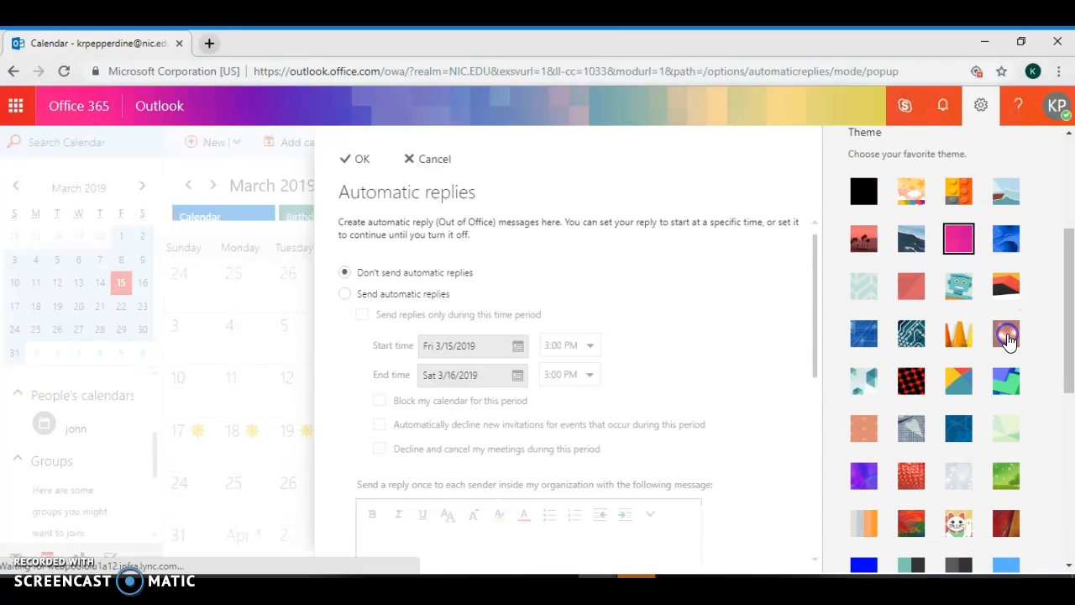
{"action": "left_click_drag", "start_coordinate": [1066, 292], "coordinate": [1059, 476]}
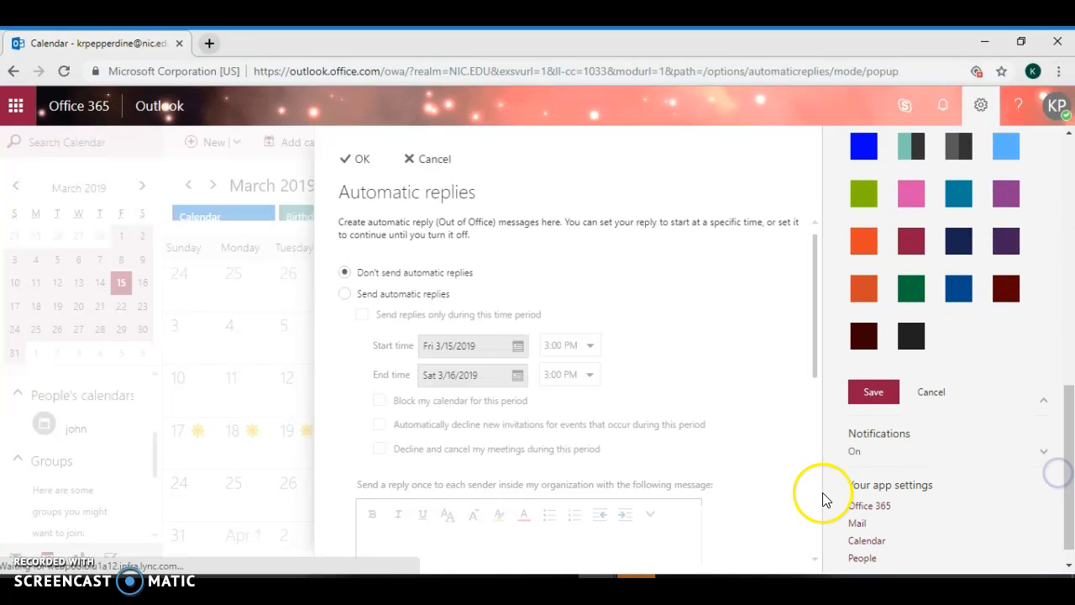
{"action": "left_click", "coordinate": [870, 392]}
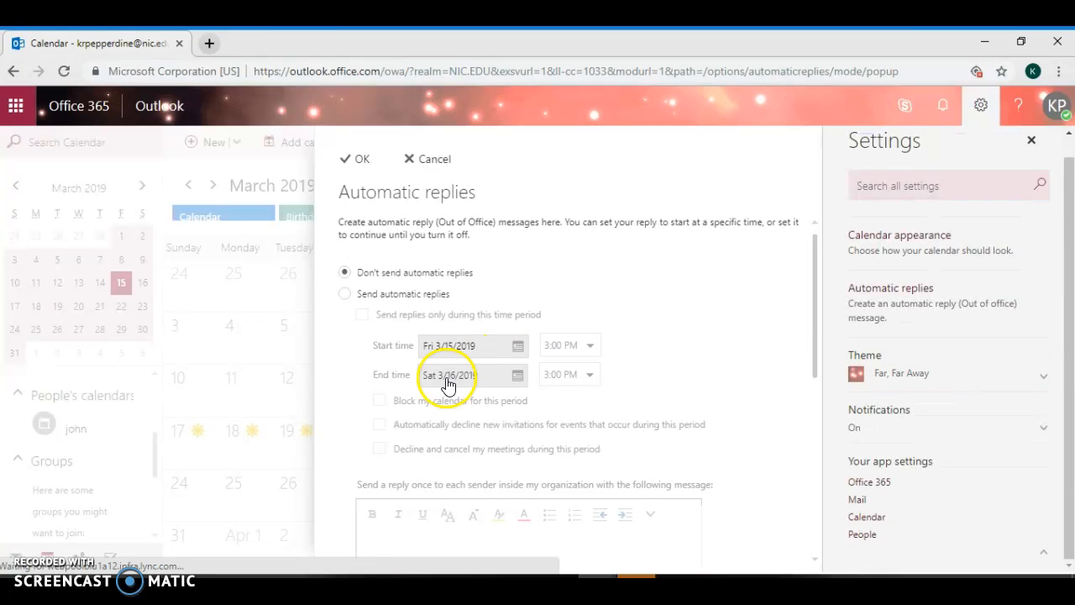
Discard the automatic replies page and close Settings, confirming with OK
{"action": "left_click", "coordinate": [424, 160]}
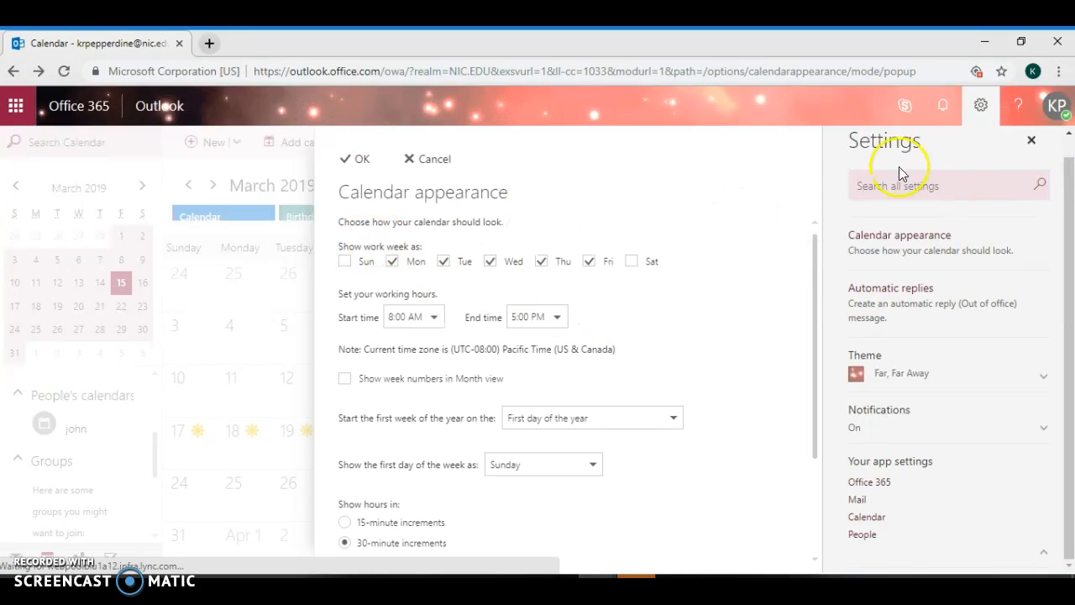
{"action": "left_click", "coordinate": [1029, 141]}
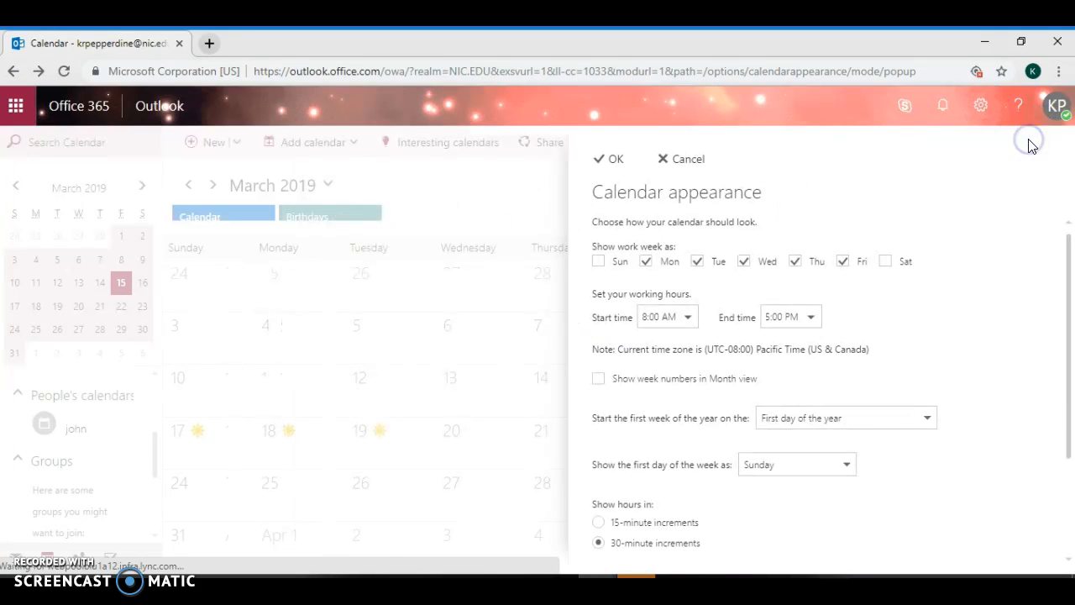
{"action": "left_click", "coordinate": [601, 159]}
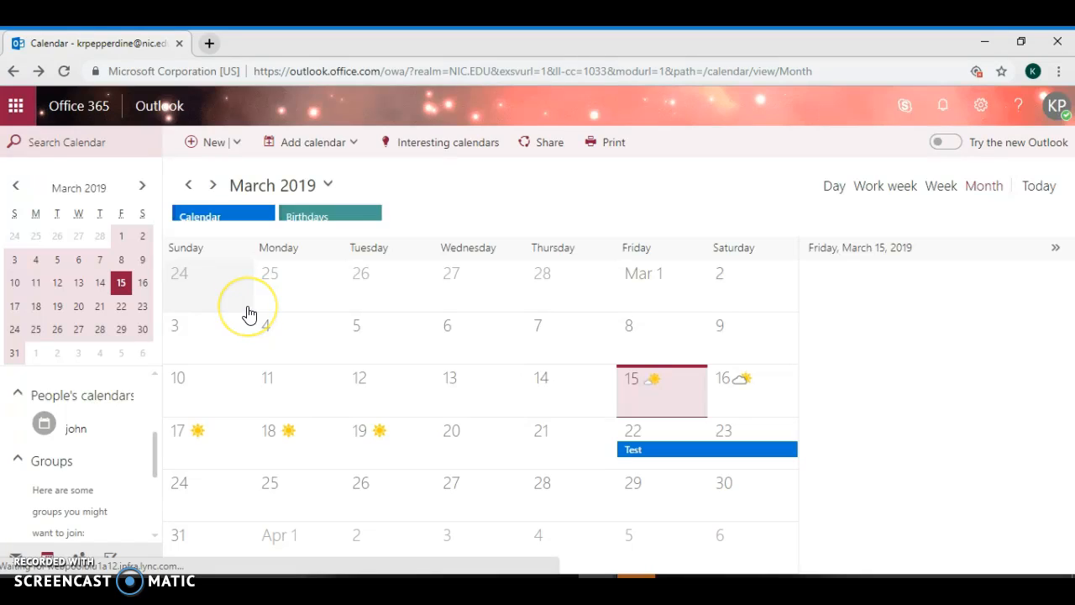
Create a secondary calendar named Boss, turn it on in the month view, and browse Interesting calendars
{"action": "left_click", "coordinate": [353, 144]}
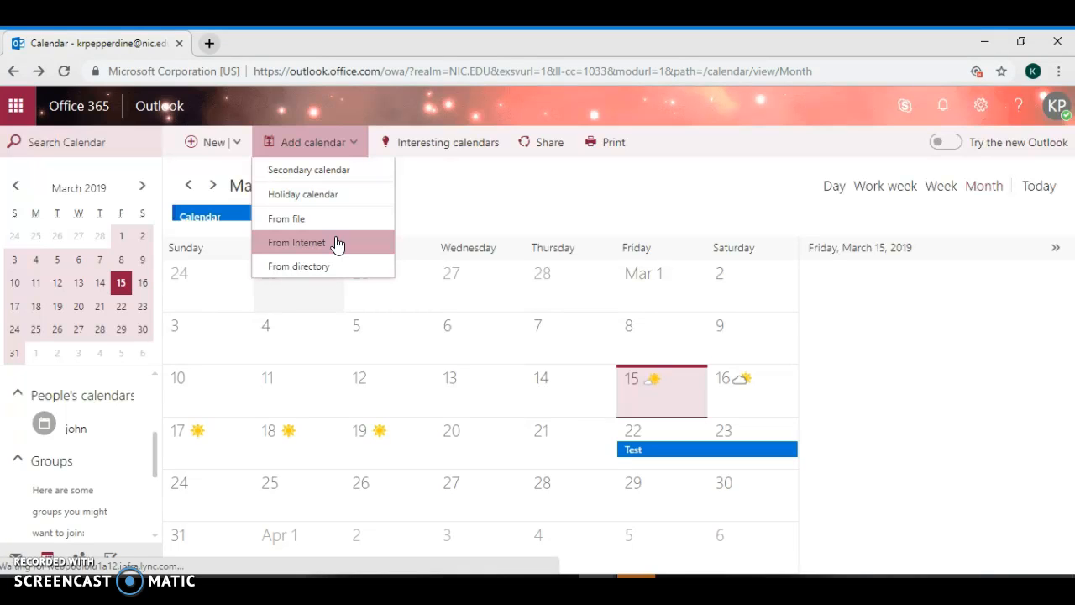
{"action": "left_click", "coordinate": [347, 169]}
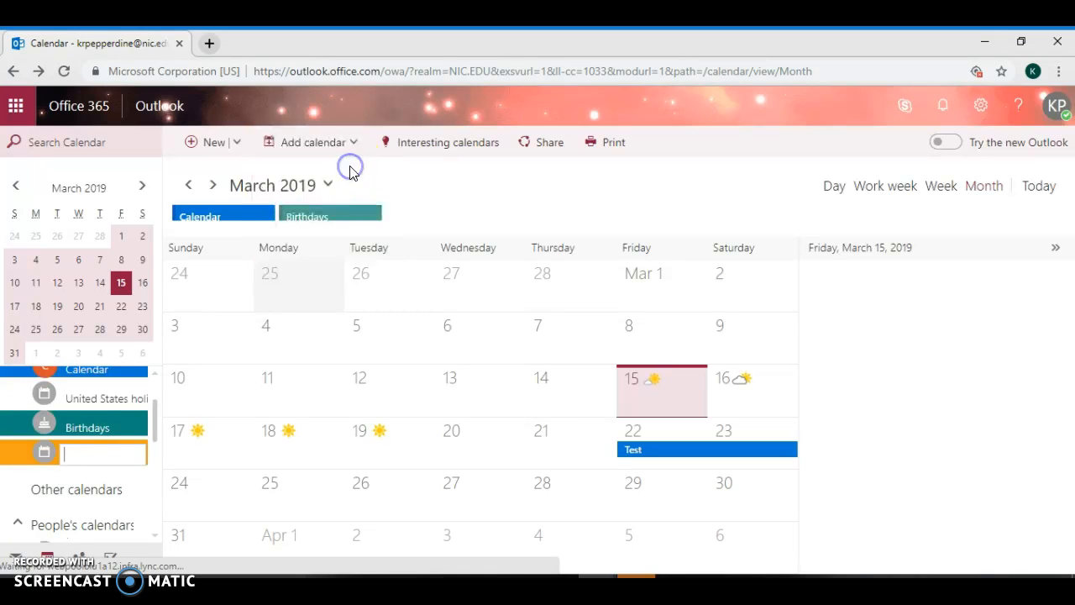
{"action": "left_click", "coordinate": [86, 463]}
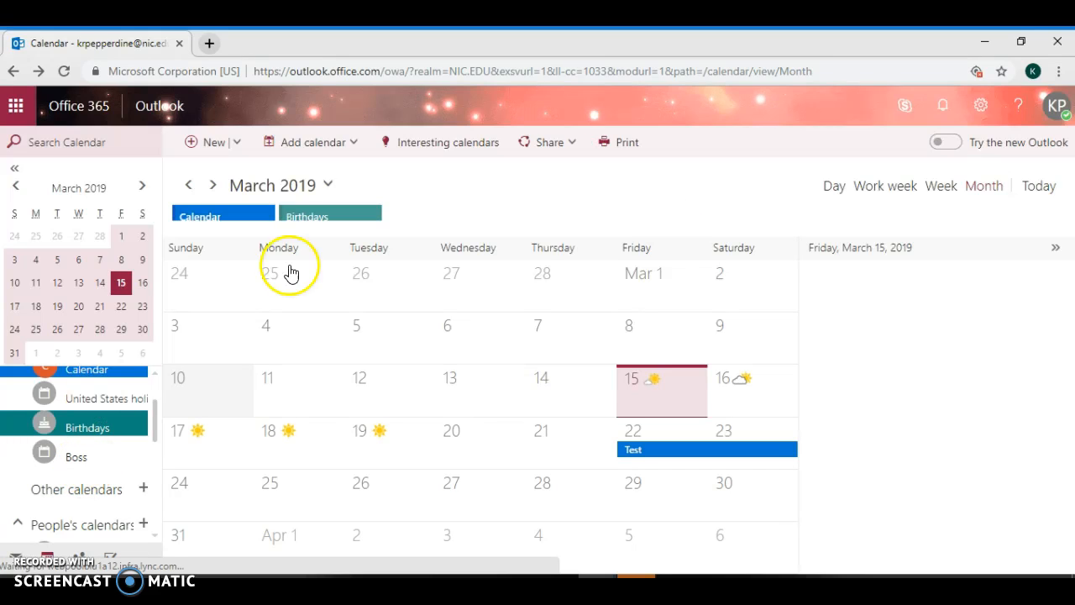
{"action": "left_click", "coordinate": [74, 451]}
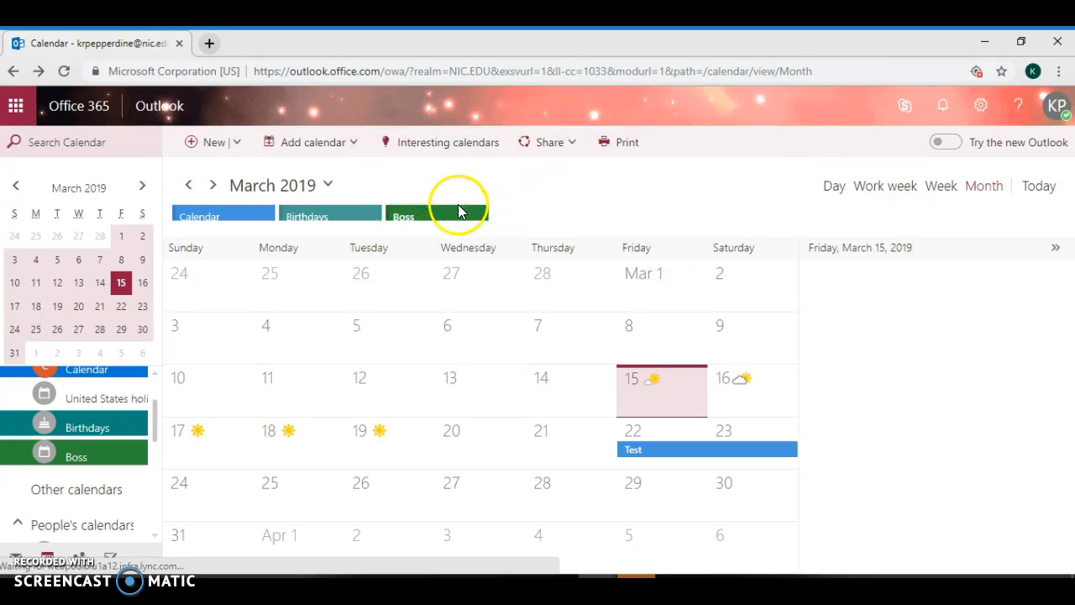
{"action": "left_click", "coordinate": [436, 159]}
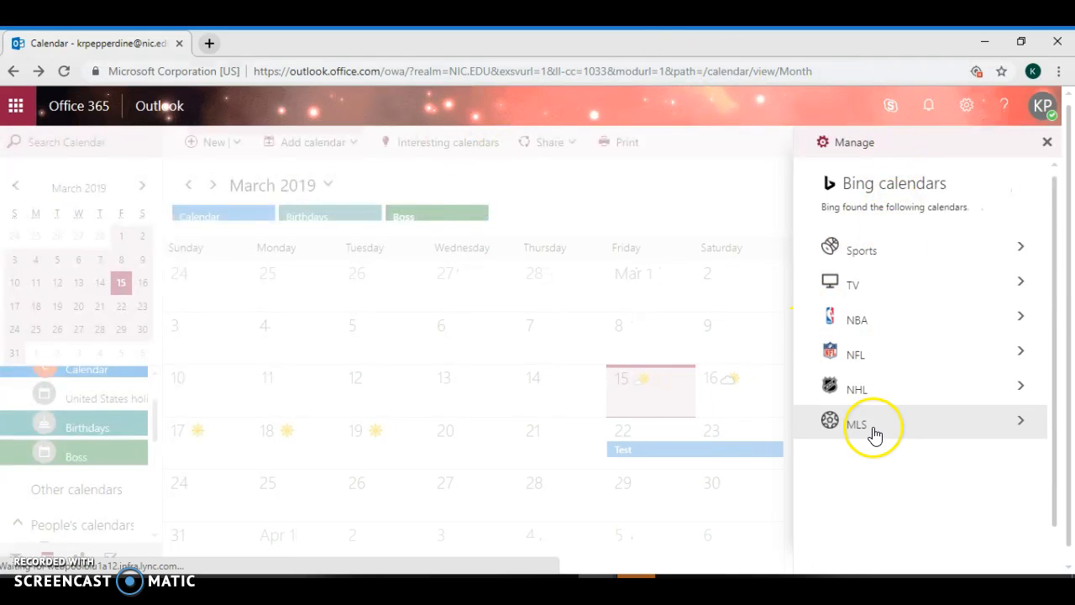
Subscribe to the Alex Cross calendar under TV > Atlantic Standard Time > A&E Network, then close the panel
{"action": "left_click", "coordinate": [851, 286]}
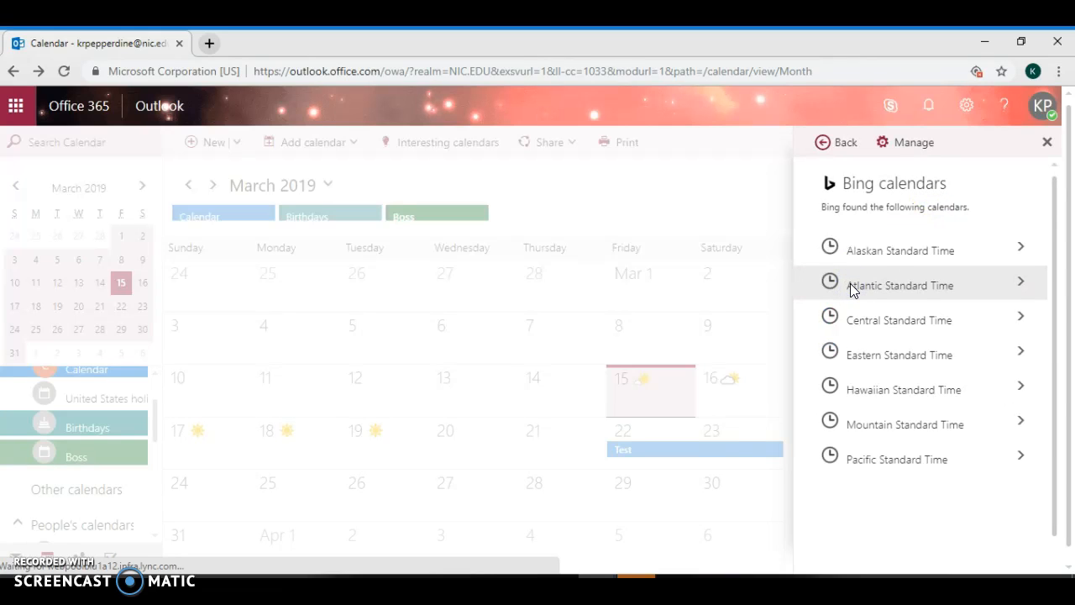
{"action": "left_click", "coordinate": [882, 287]}
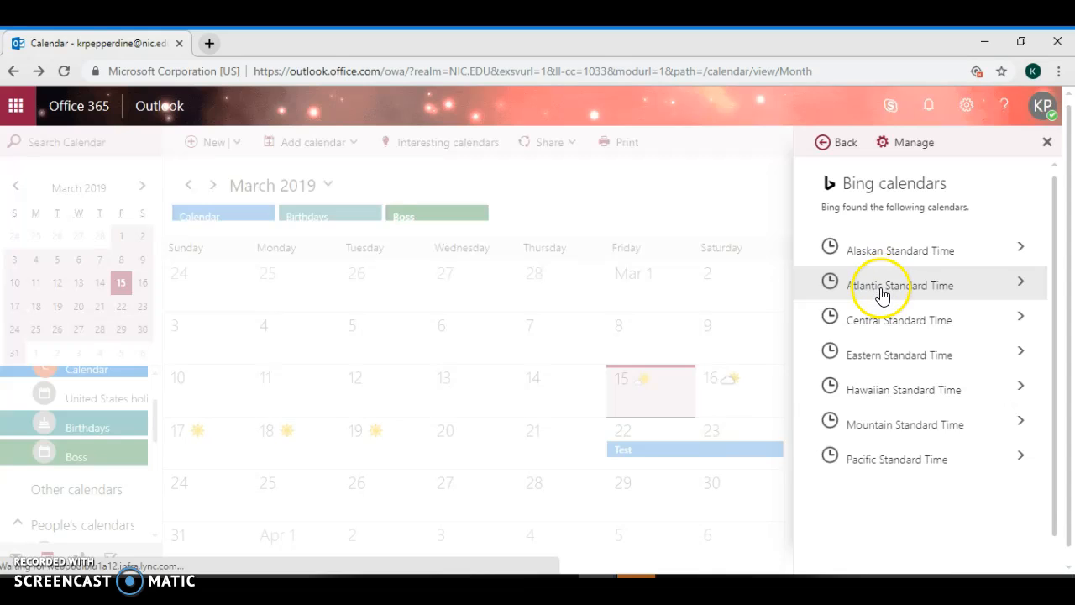
{"action": "left_click", "coordinate": [882, 296]}
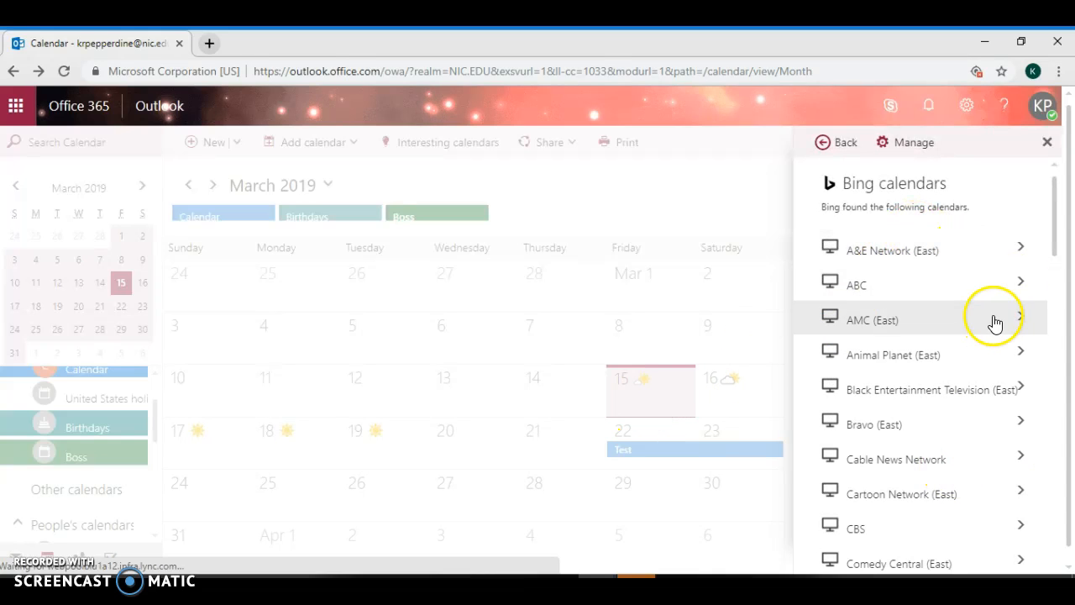
{"action": "mouse_move", "coordinate": [1057, 221]}
{"action": "left_mouse_down"}
{"action": "mouse_move", "coordinate": [1051, 286]}
{"action": "mouse_move", "coordinate": [1047, 204]}
{"action": "left_mouse_up"}
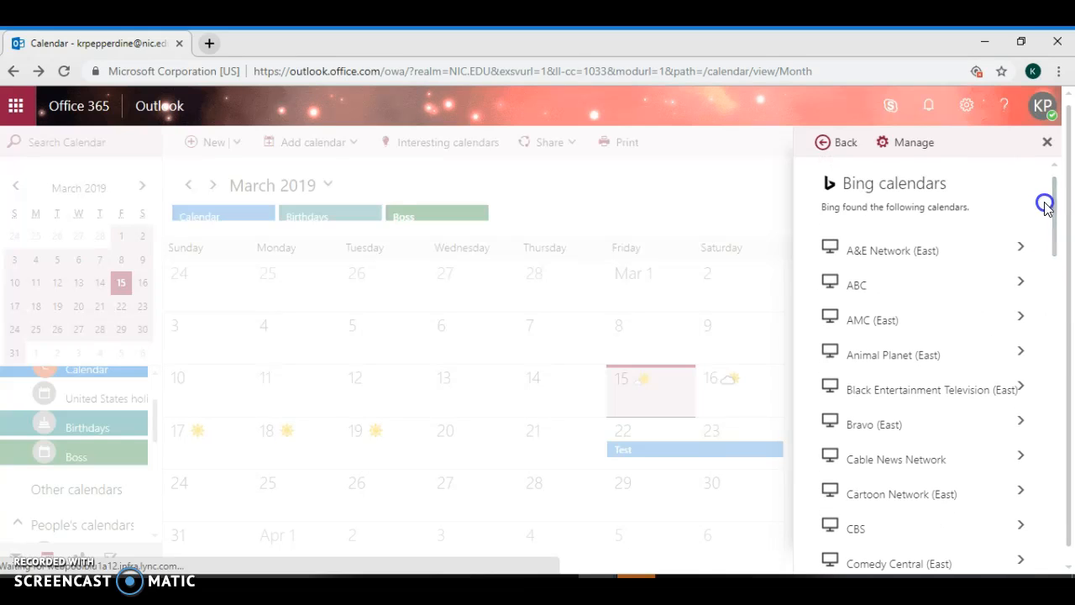
{"action": "left_click", "coordinate": [960, 252]}
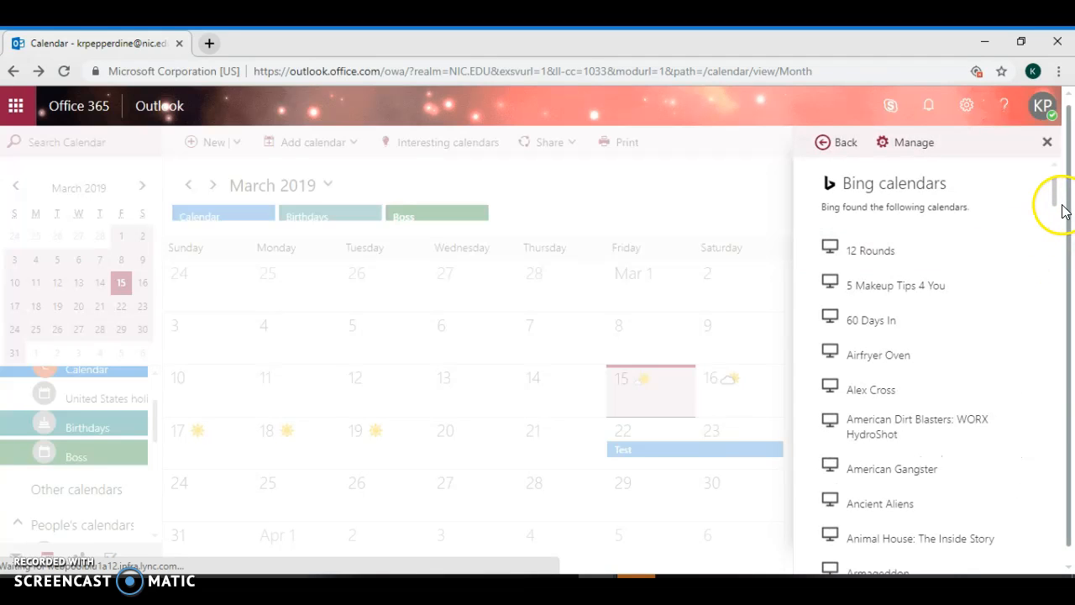
{"action": "left_click_drag", "start_coordinate": [1056, 207], "coordinate": [1058, 210]}
{"action": "left_click", "coordinate": [895, 302]}
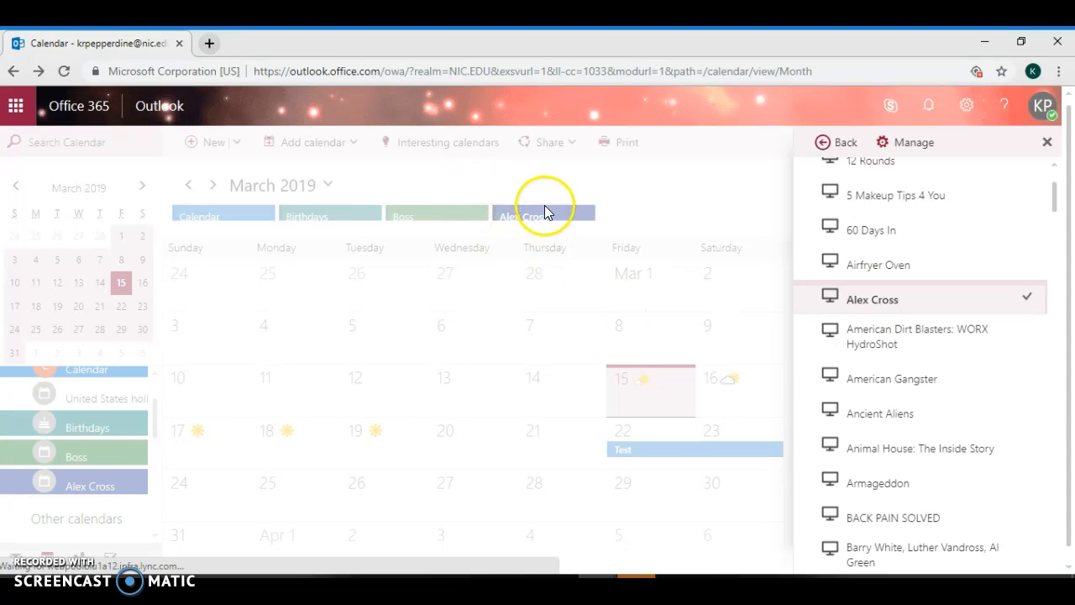
{"action": "left_click", "coordinate": [547, 210]}
{"action": "right_click", "coordinate": [542, 211]}
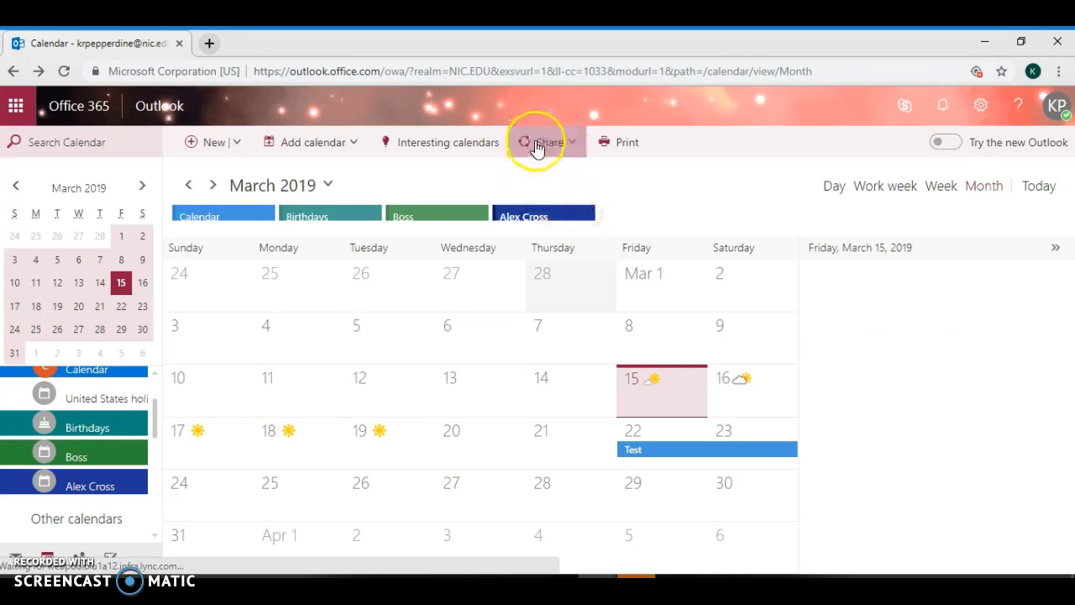
Try sharing the main Calendar with a suggested contact, dismiss the no-permission warning, and close sharing settings
{"action": "left_click", "coordinate": [567, 147]}
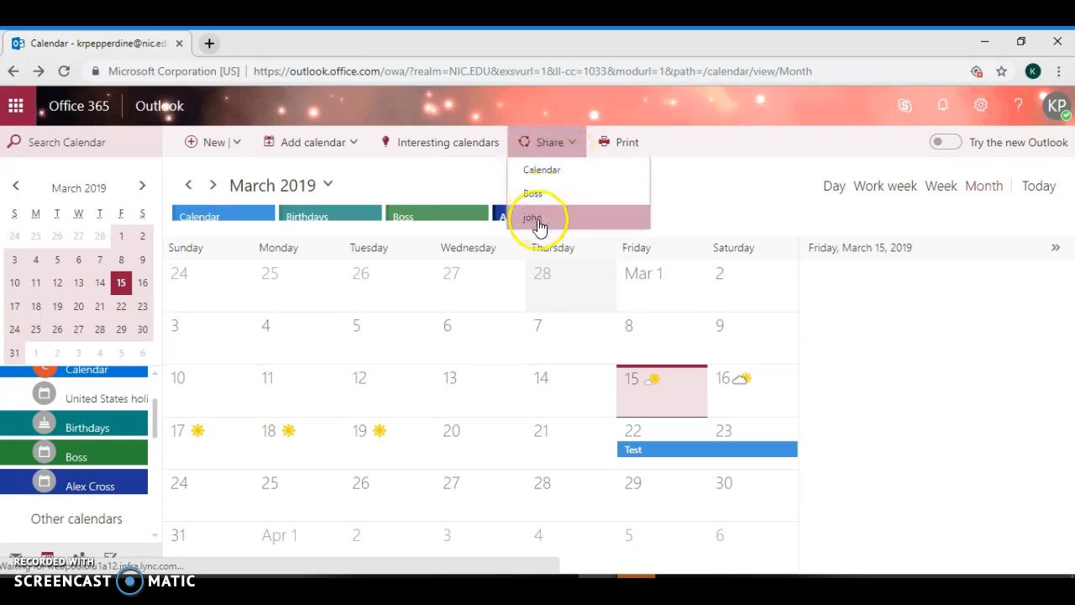
{"action": "left_click", "coordinate": [539, 172]}
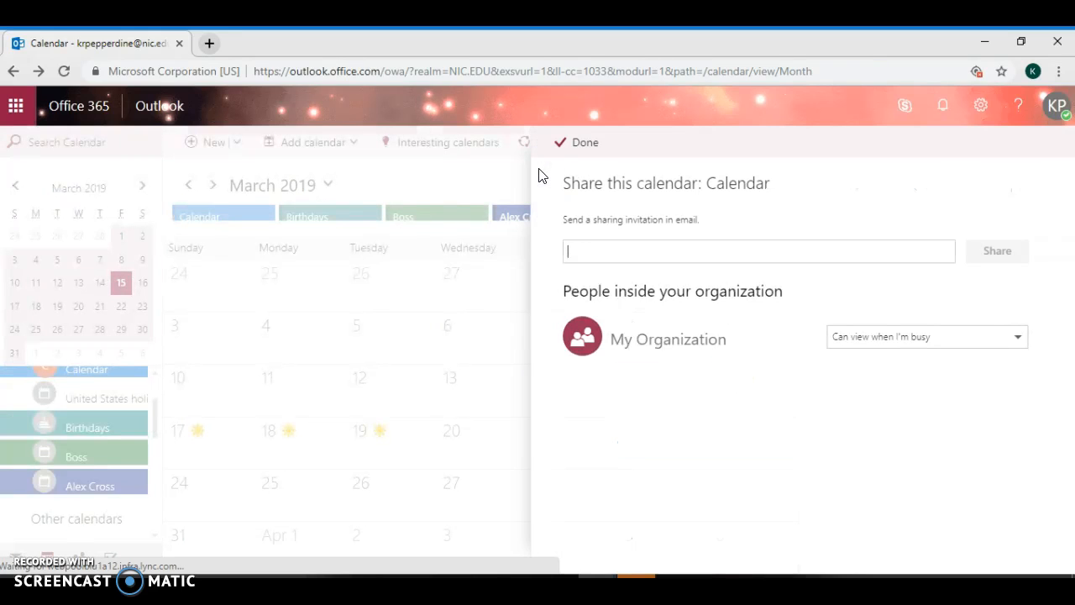
{"action": "left_click", "coordinate": [604, 244]}
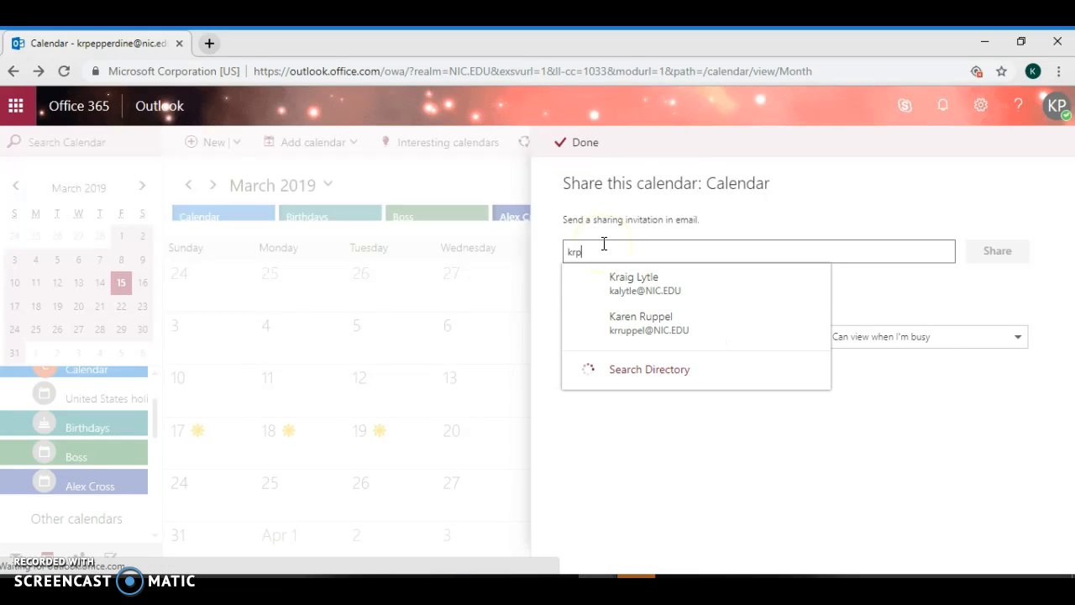
{"action": "left_click", "coordinate": [618, 258]}
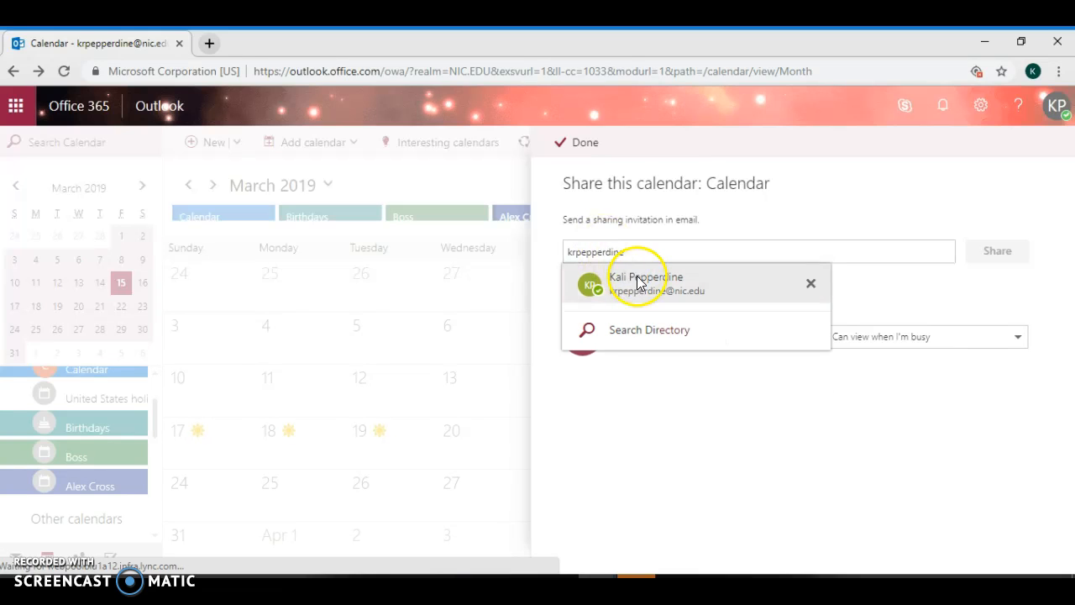
{"action": "left_click", "coordinate": [636, 279]}
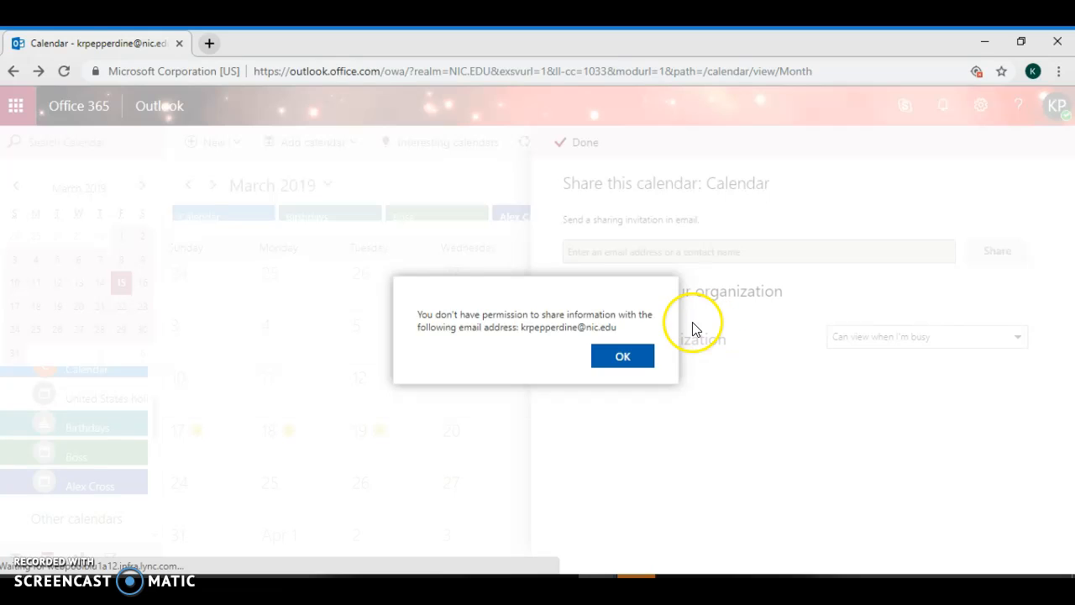
{"action": "left_click", "coordinate": [616, 353]}
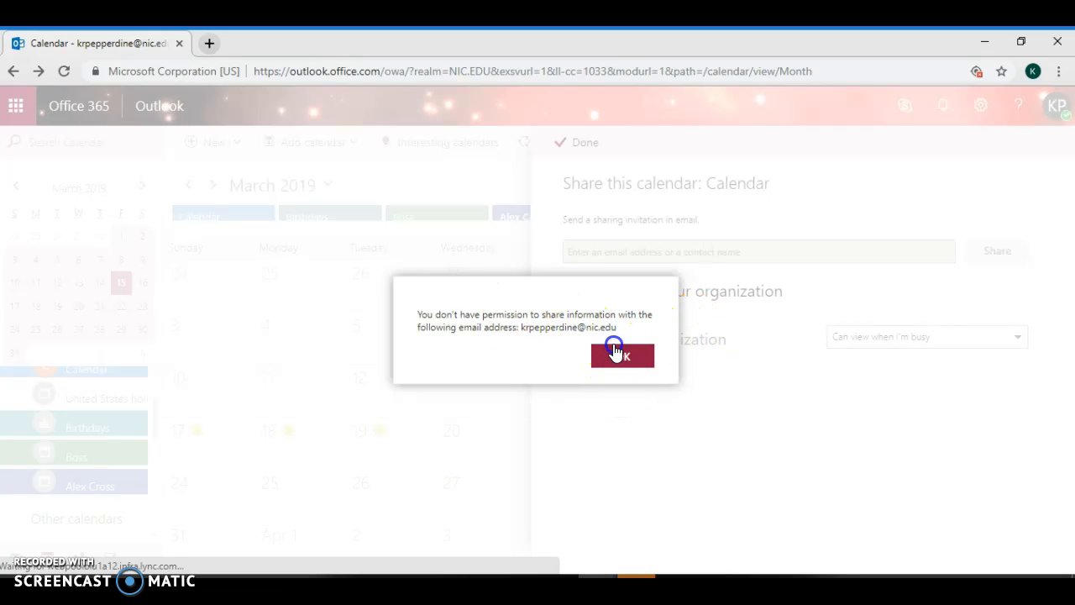
{"action": "left_click", "coordinate": [583, 143]}
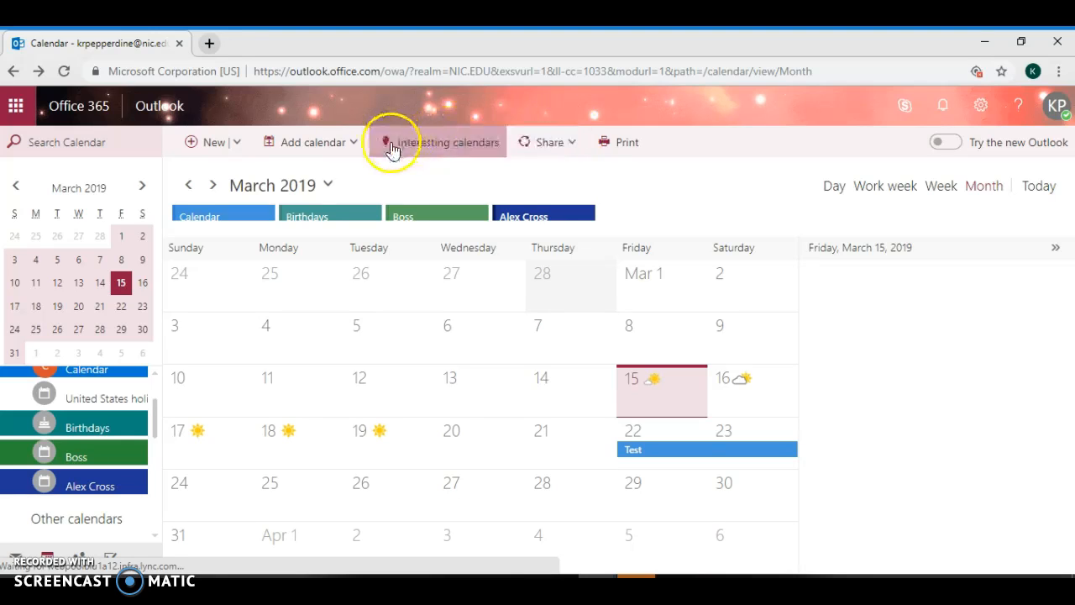
Add the Egypt holiday calendar from the holiday calendar list and save it
{"action": "left_click", "coordinate": [348, 149]}
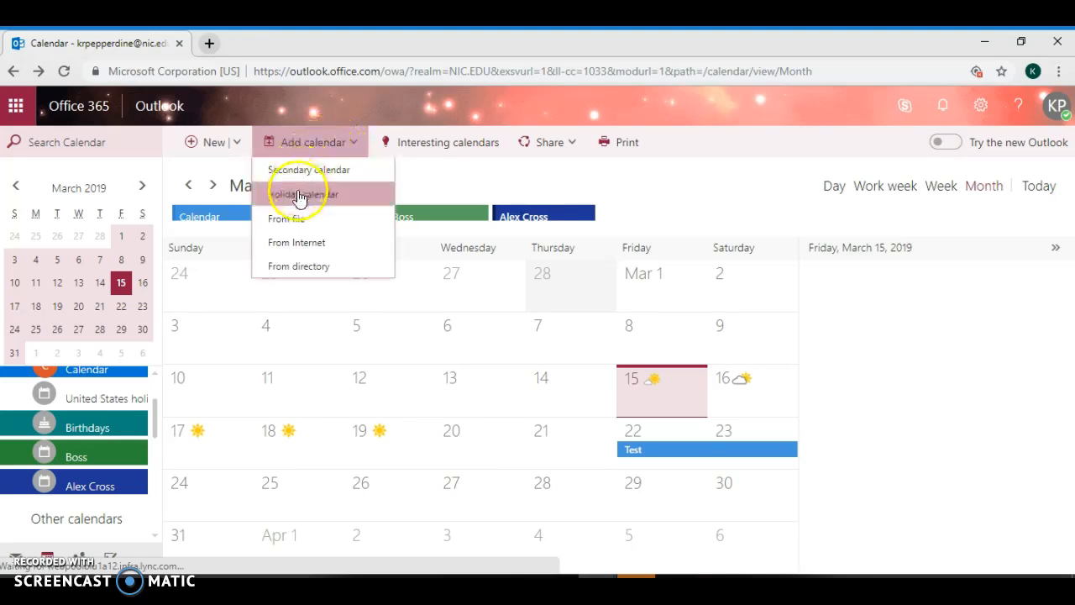
{"action": "left_click", "coordinate": [337, 202]}
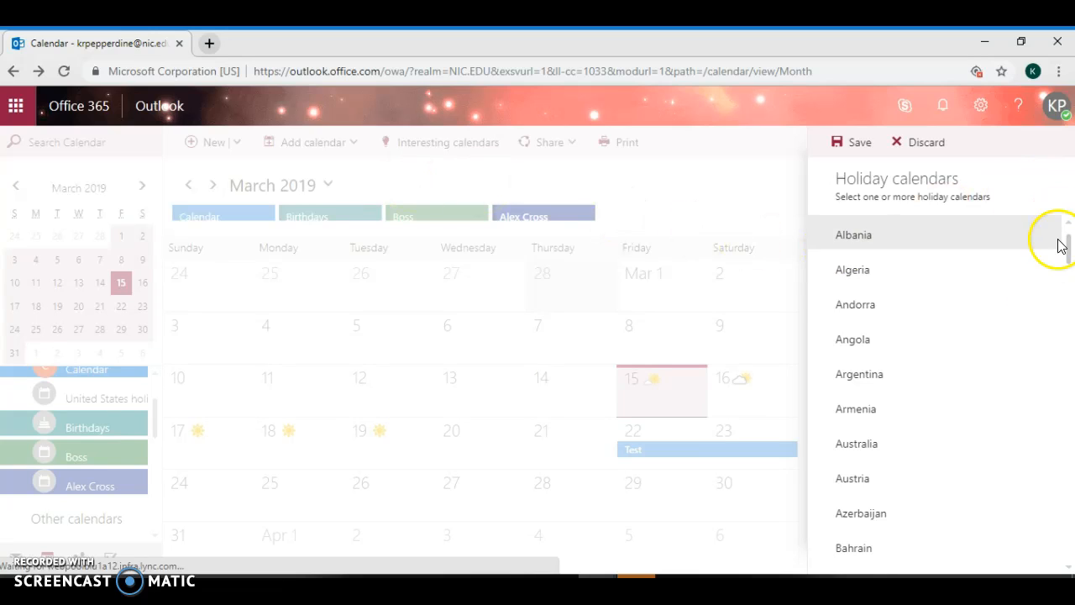
{"action": "left_click_drag", "start_coordinate": [1067, 262], "coordinate": [1069, 534]}
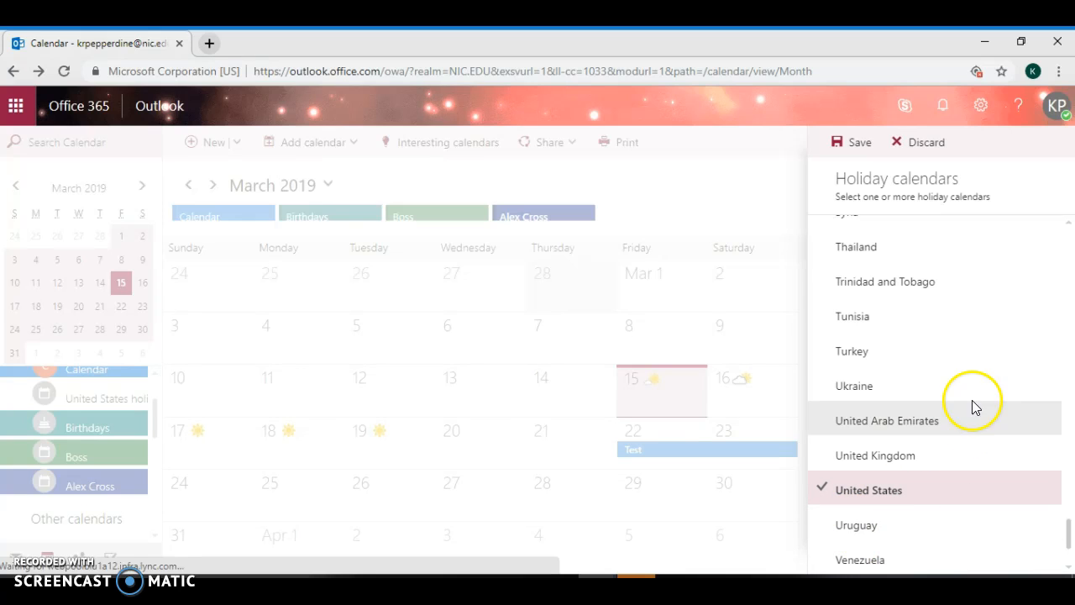
{"action": "left_click_drag", "start_coordinate": [1069, 526], "coordinate": [1059, 322]}
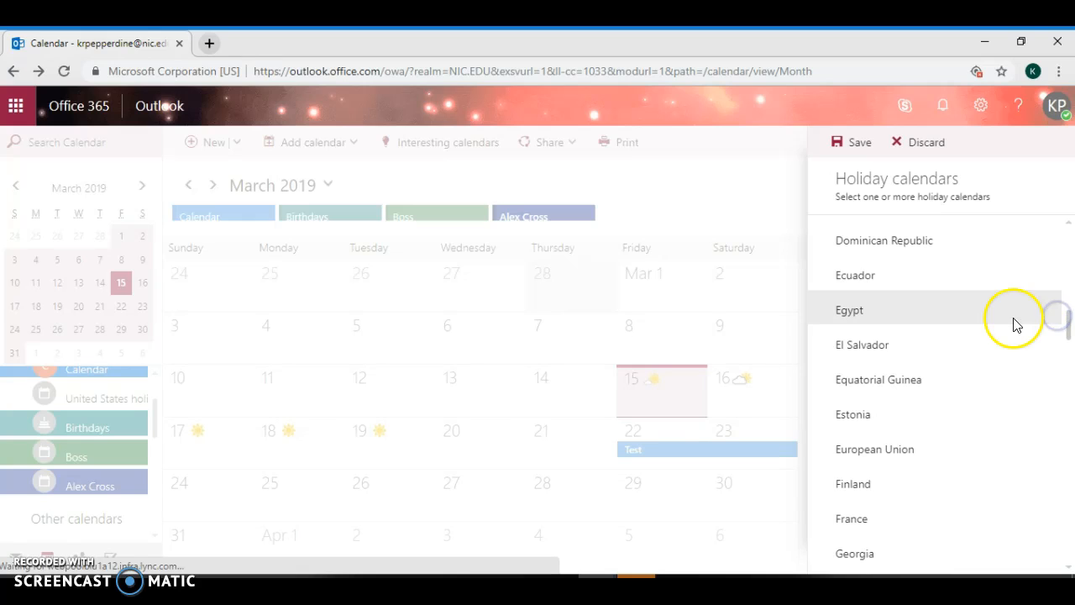
{"action": "left_click", "coordinate": [988, 314]}
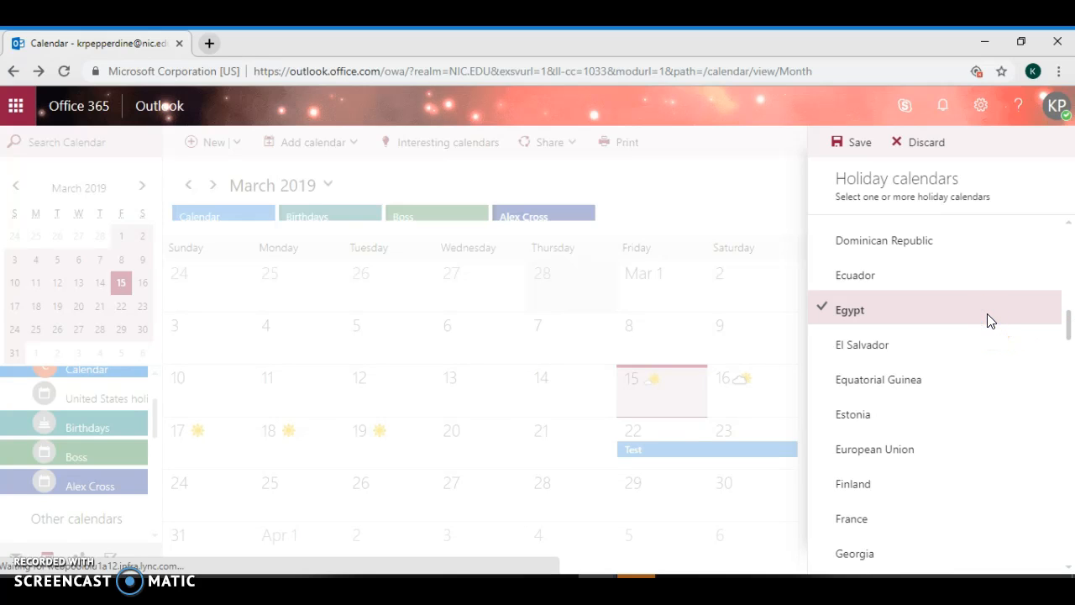
{"action": "left_click", "coordinate": [872, 149]}
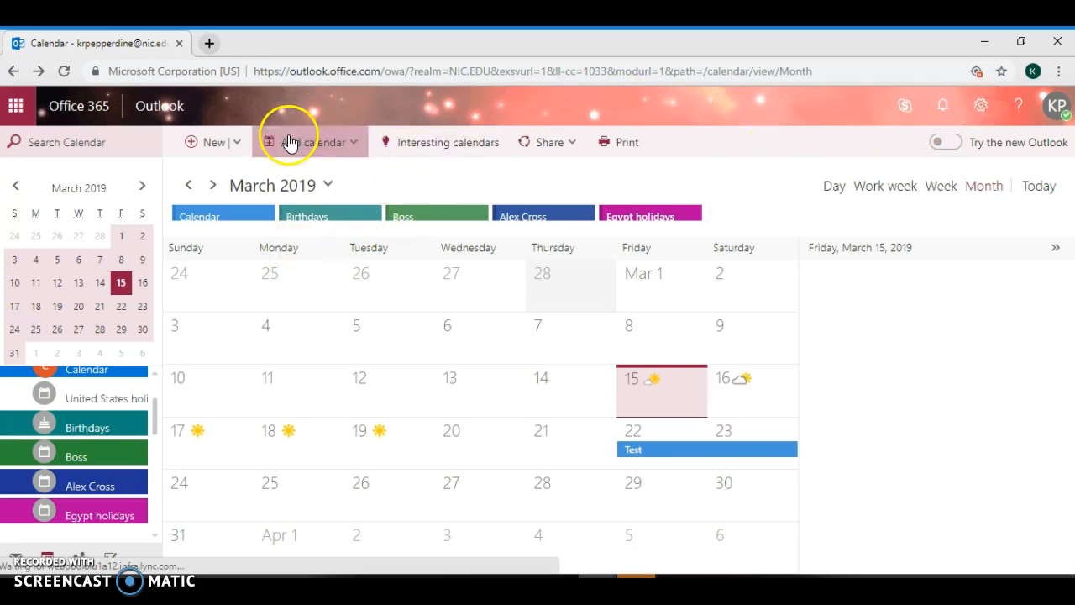
Start a new birthday event and enter the contact's name
{"action": "left_click", "coordinate": [236, 145]}
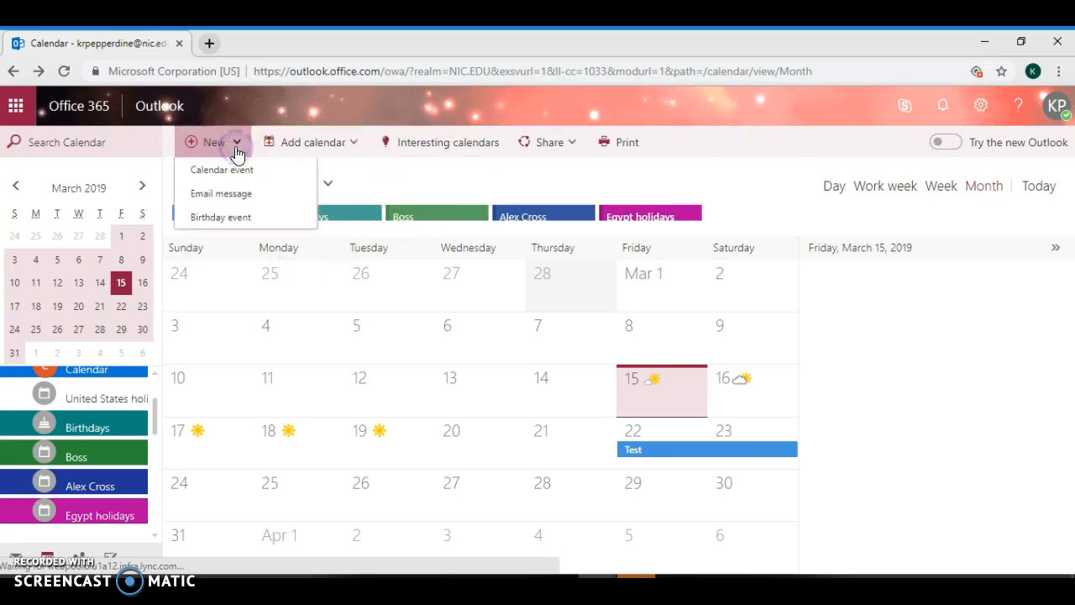
{"action": "left_click", "coordinate": [224, 217]}
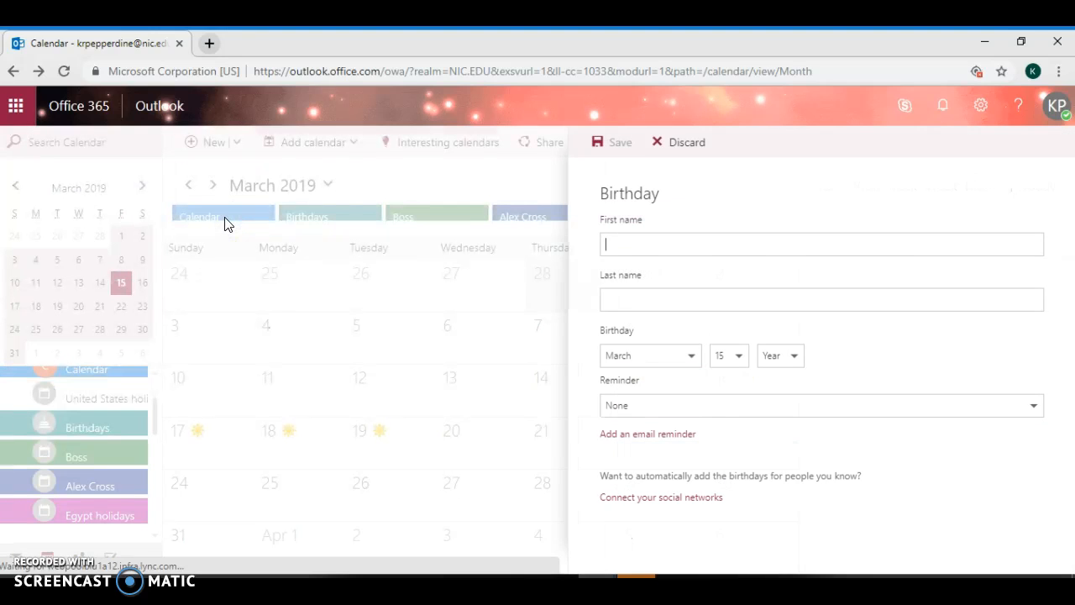
{"action": "left_click", "coordinate": [658, 302]}
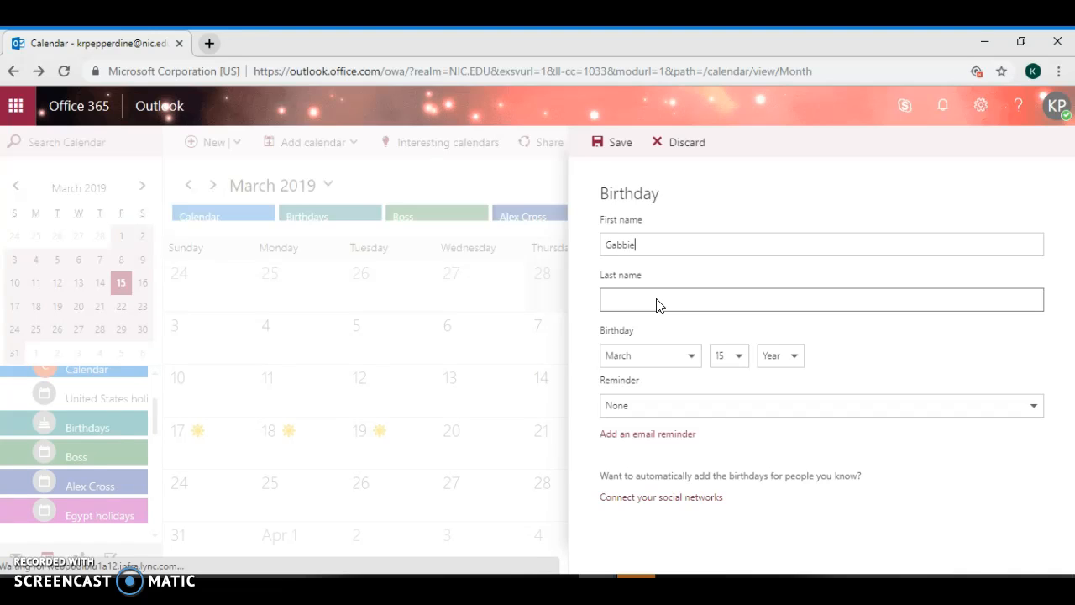
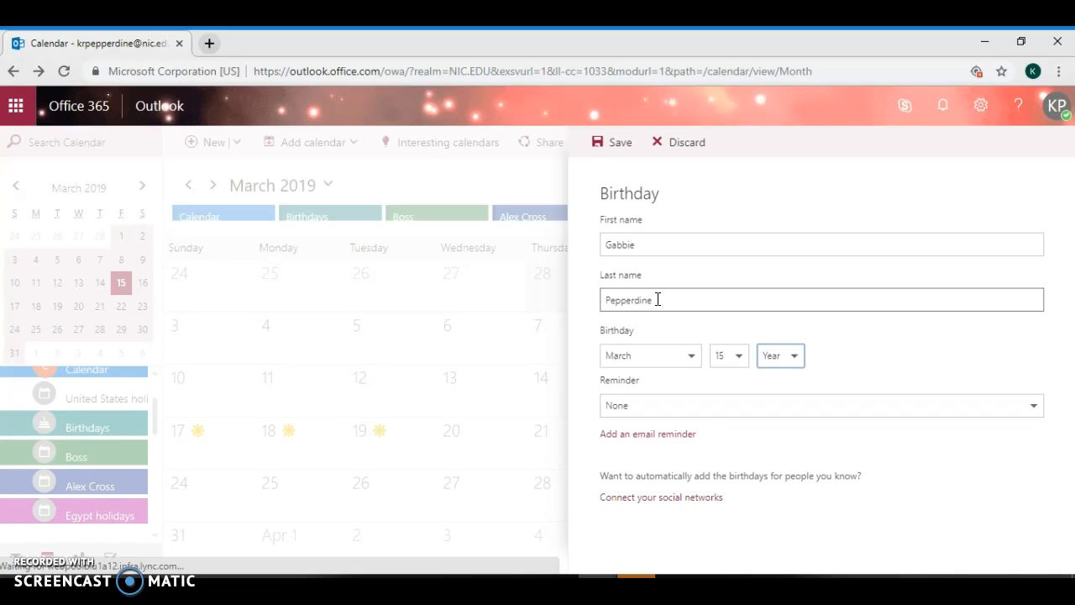
Set the birthday date to March 21, 2009
{"action": "left_click", "coordinate": [667, 370]}
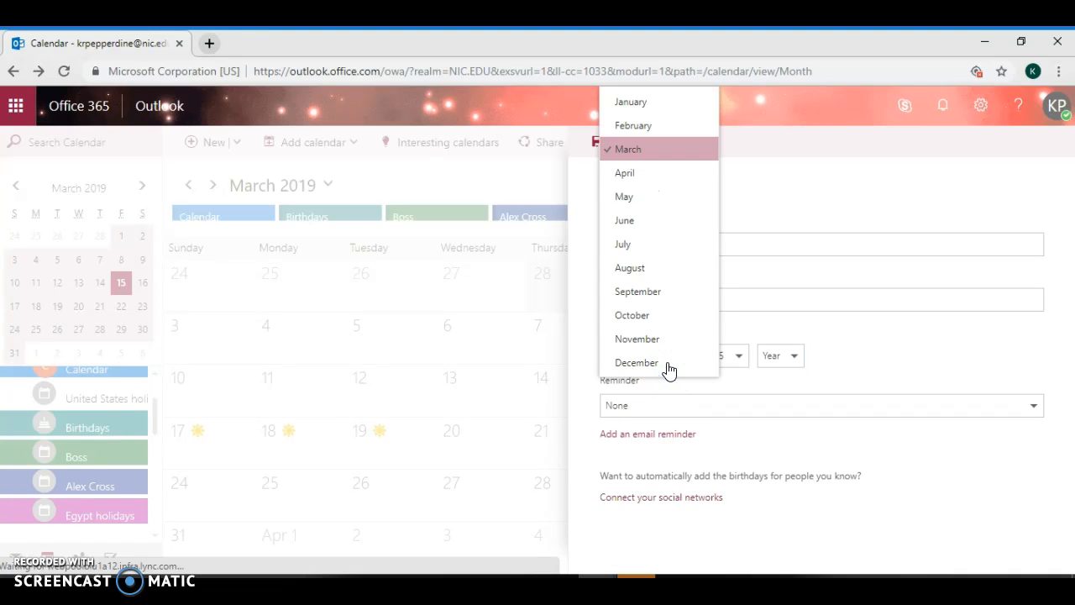
{"action": "left_click", "coordinate": [647, 151]}
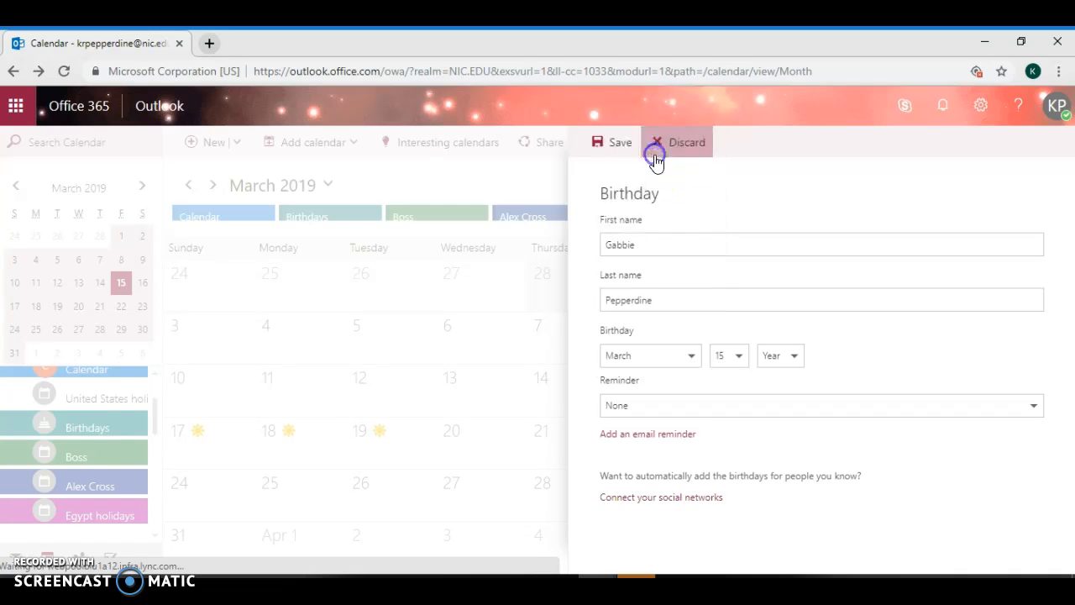
{"action": "left_click", "coordinate": [735, 361]}
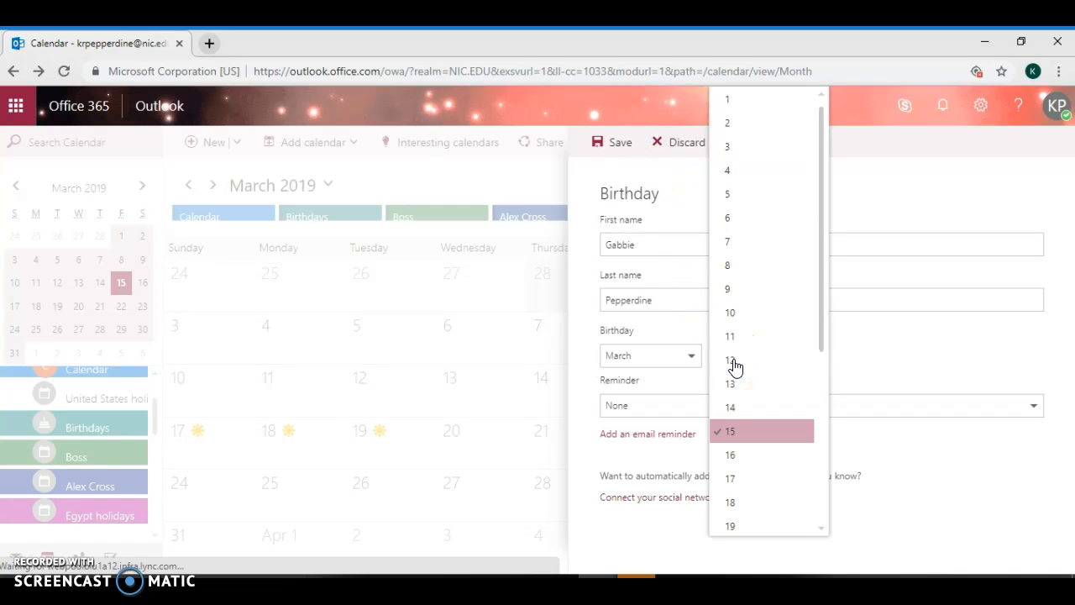
{"action": "left_click_drag", "start_coordinate": [826, 330], "coordinate": [806, 414]}
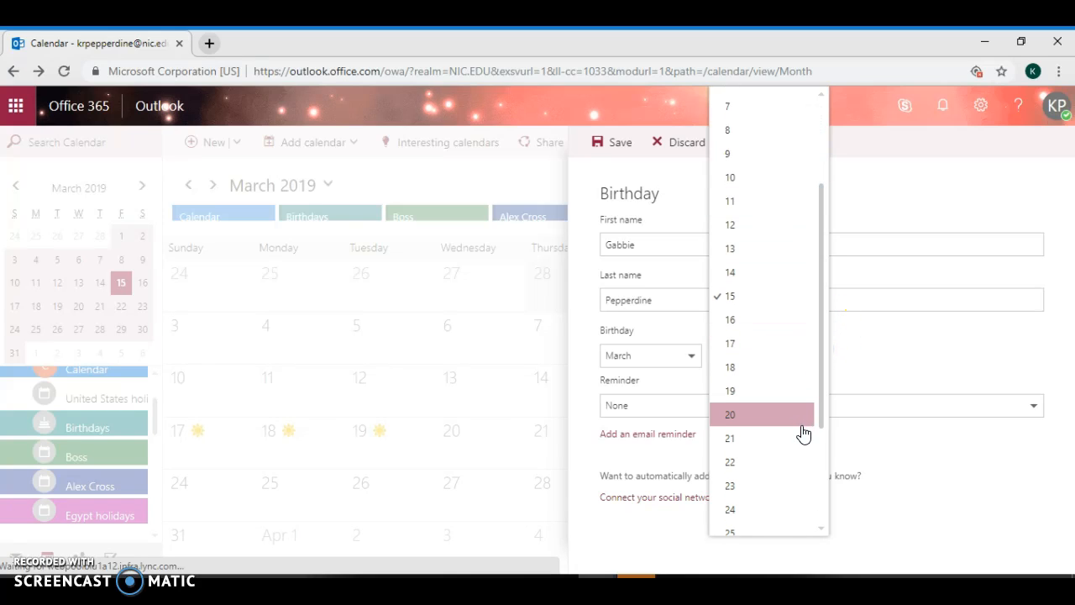
{"action": "left_click", "coordinate": [804, 437]}
{"action": "left_click", "coordinate": [794, 360]}
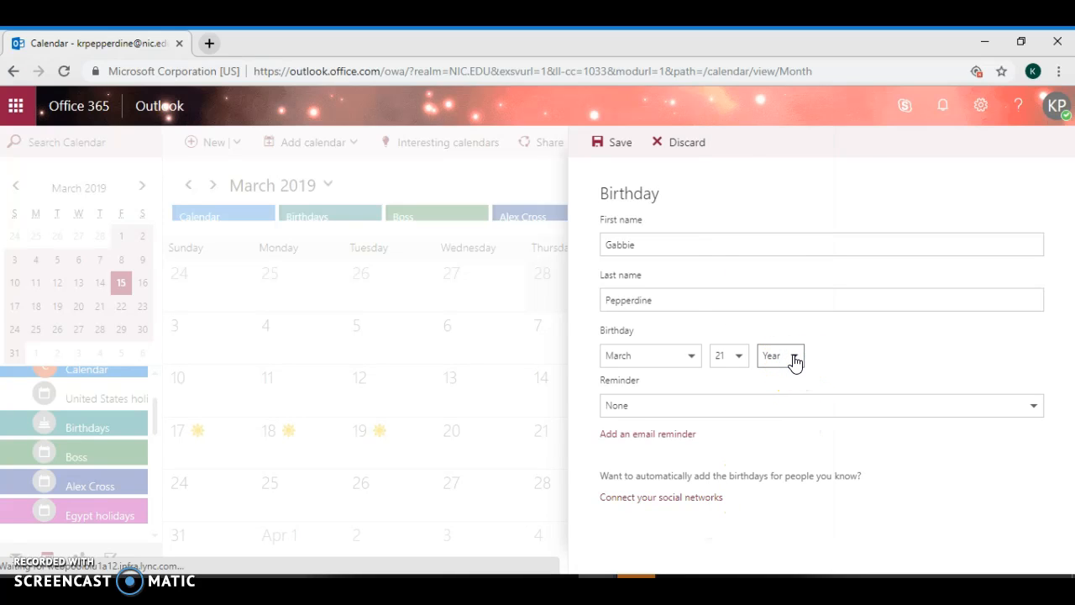
{"action": "left_click", "coordinate": [794, 360]}
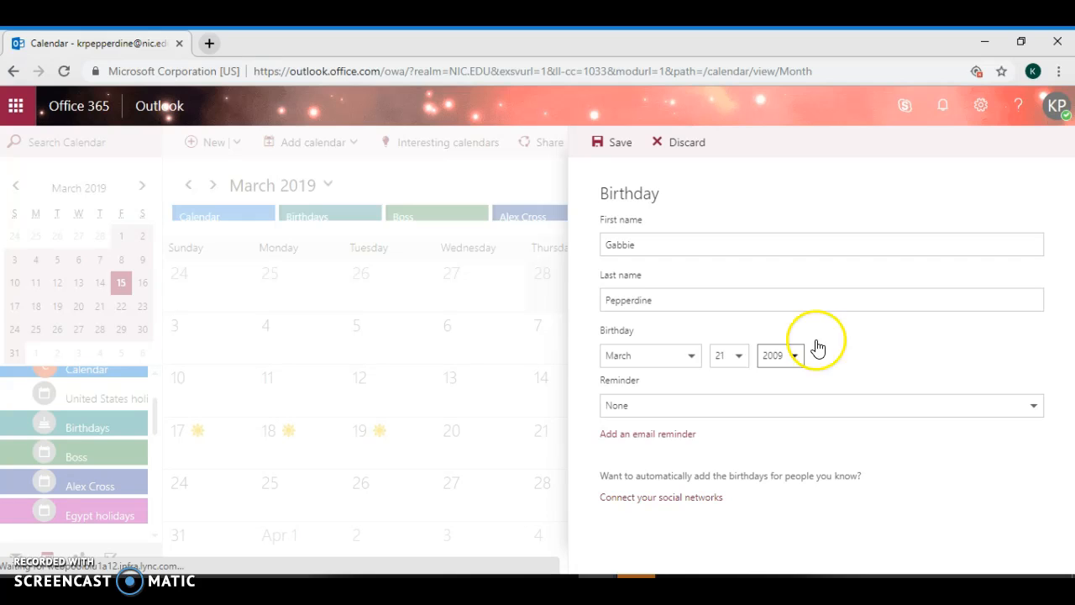
{"action": "left_click", "coordinate": [870, 348]}
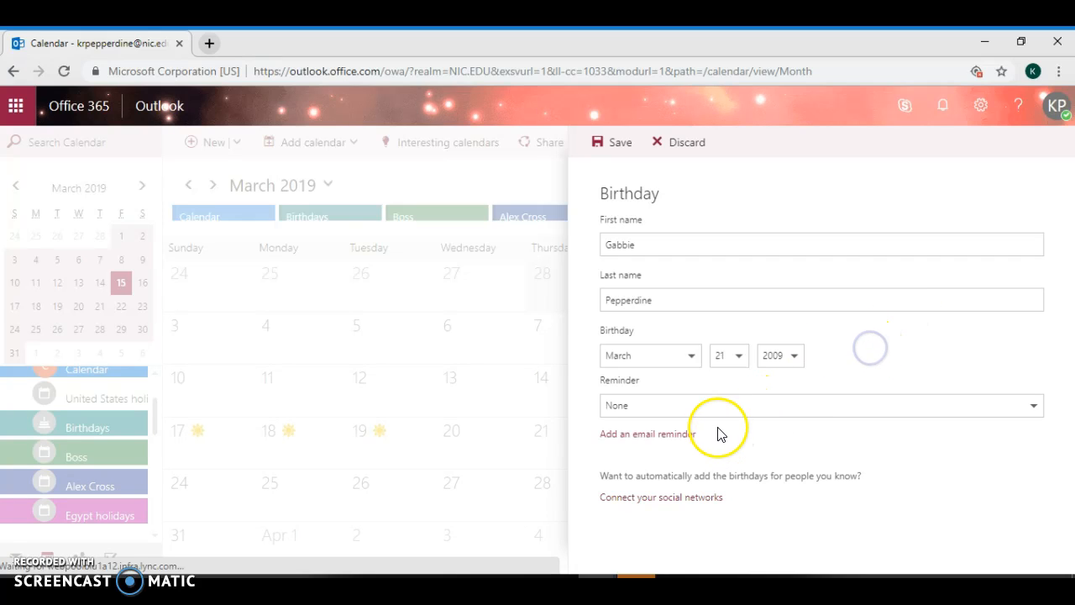
Set the reminder to 5 minutes and save the birthday event
{"action": "left_click", "coordinate": [733, 406]}
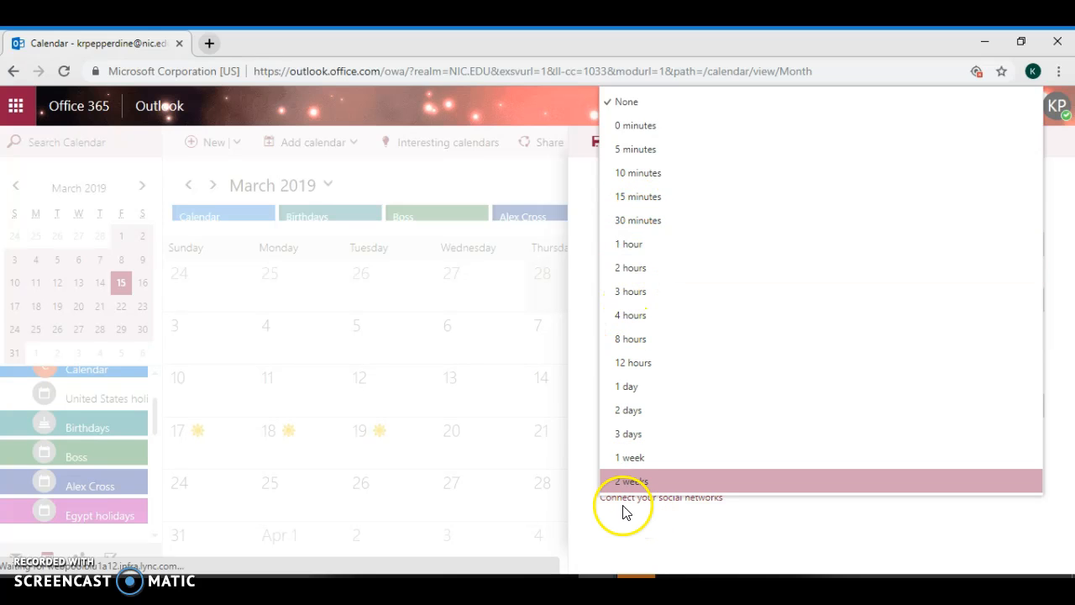
{"action": "left_click", "coordinate": [628, 150]}
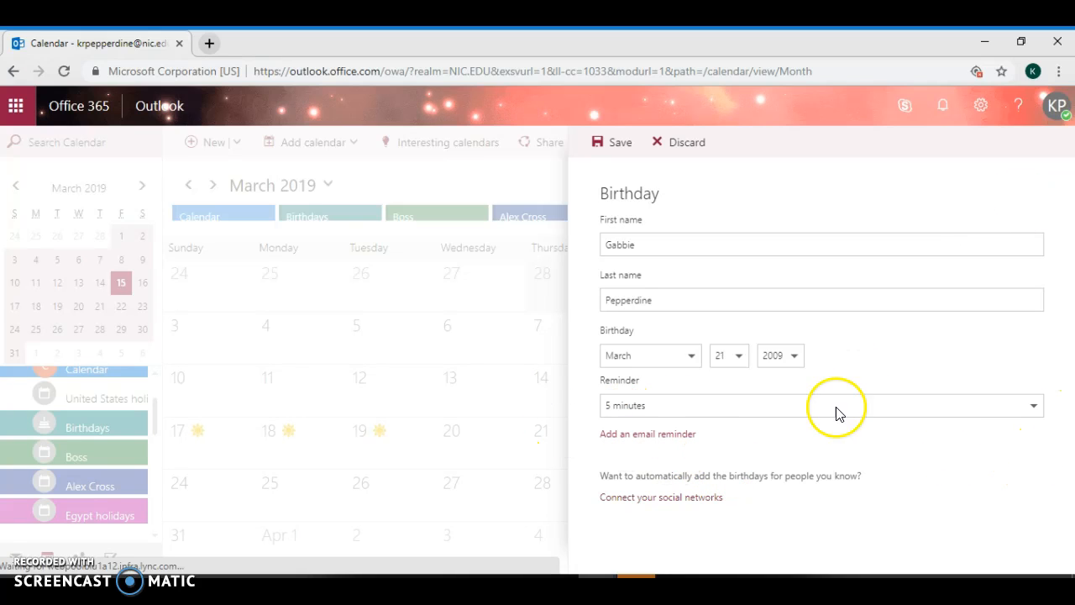
{"action": "left_click", "coordinate": [608, 147]}
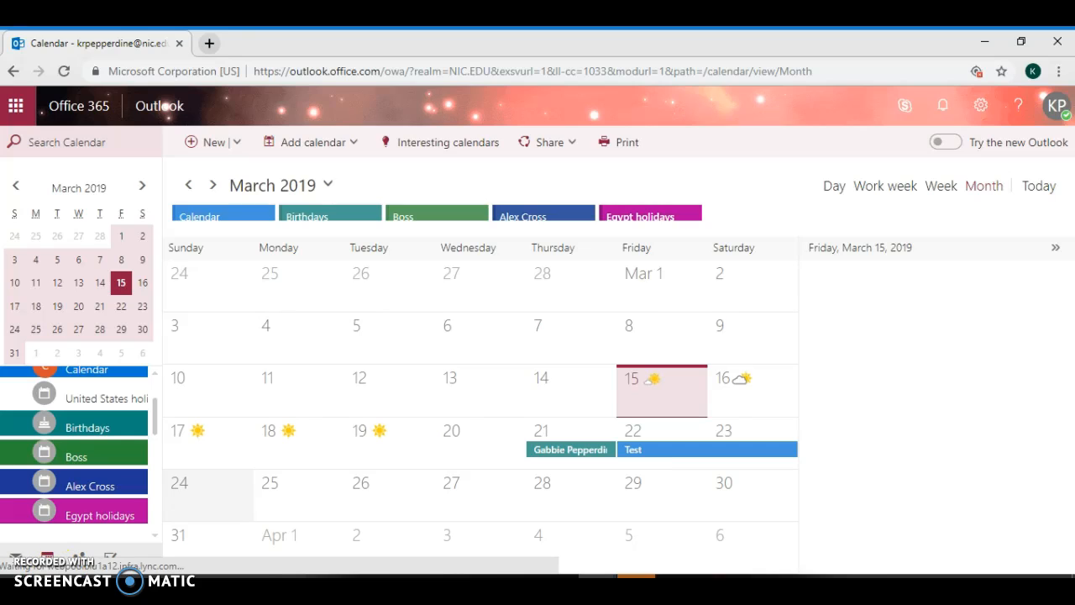
Turn off the Egypt holidays calendar in the left calendar list
{"action": "left_click", "coordinate": [68, 524]}
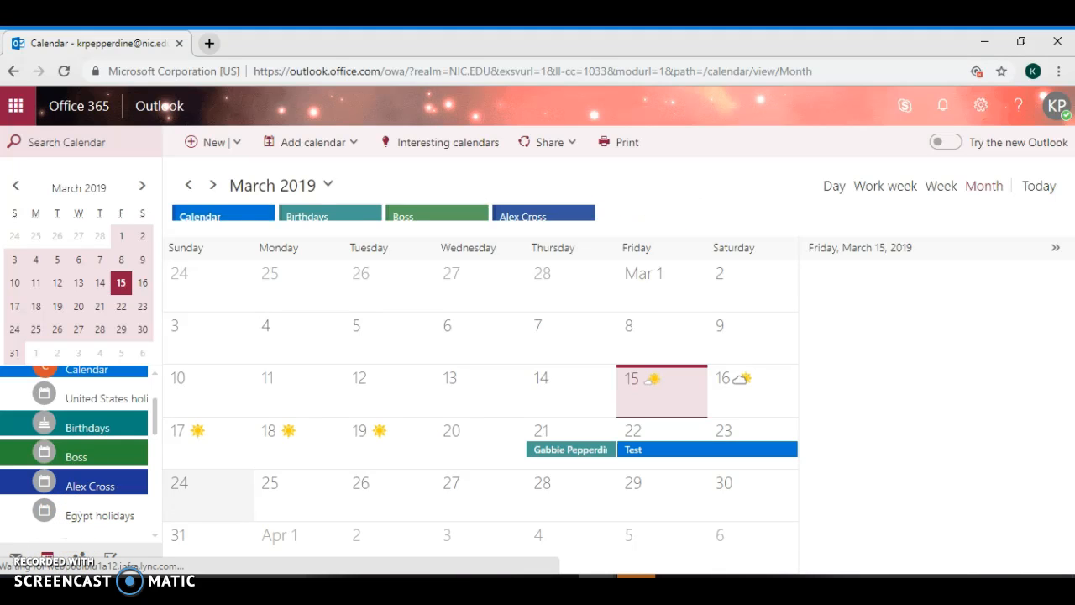